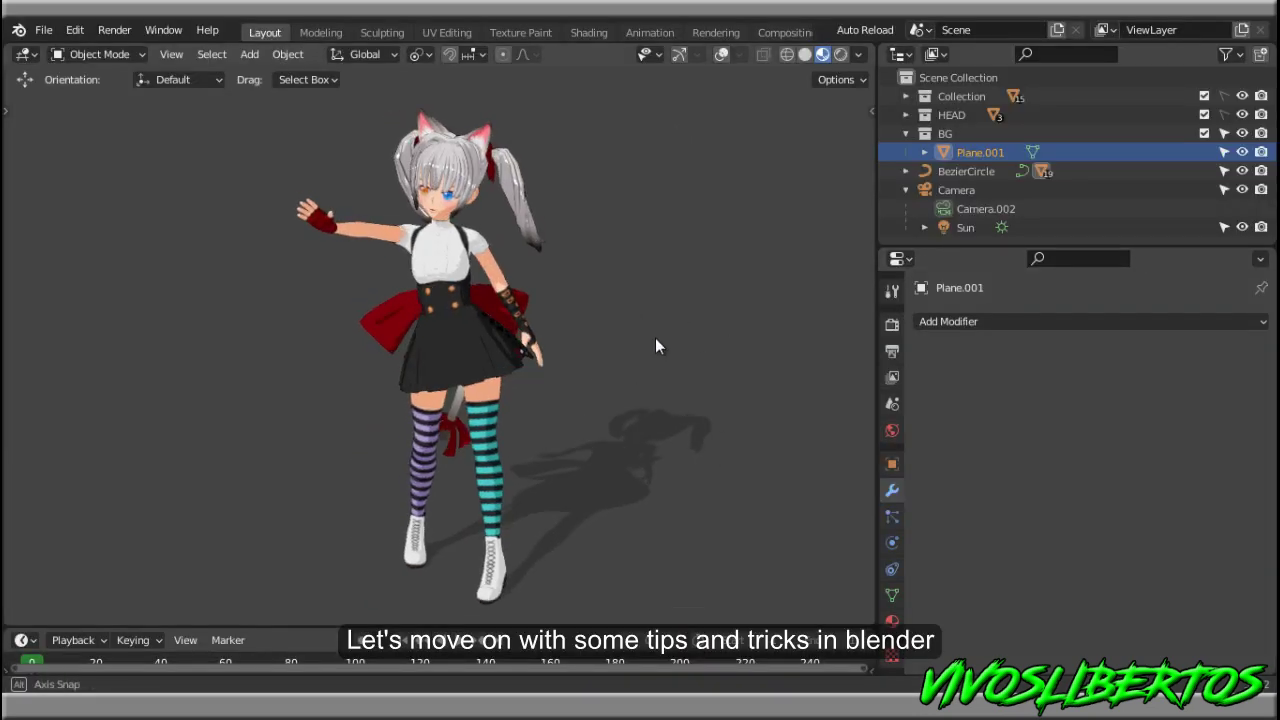
Bring the viewport overlays and gizmos back and orbit around the character
scroll(680, 320, up, 2)
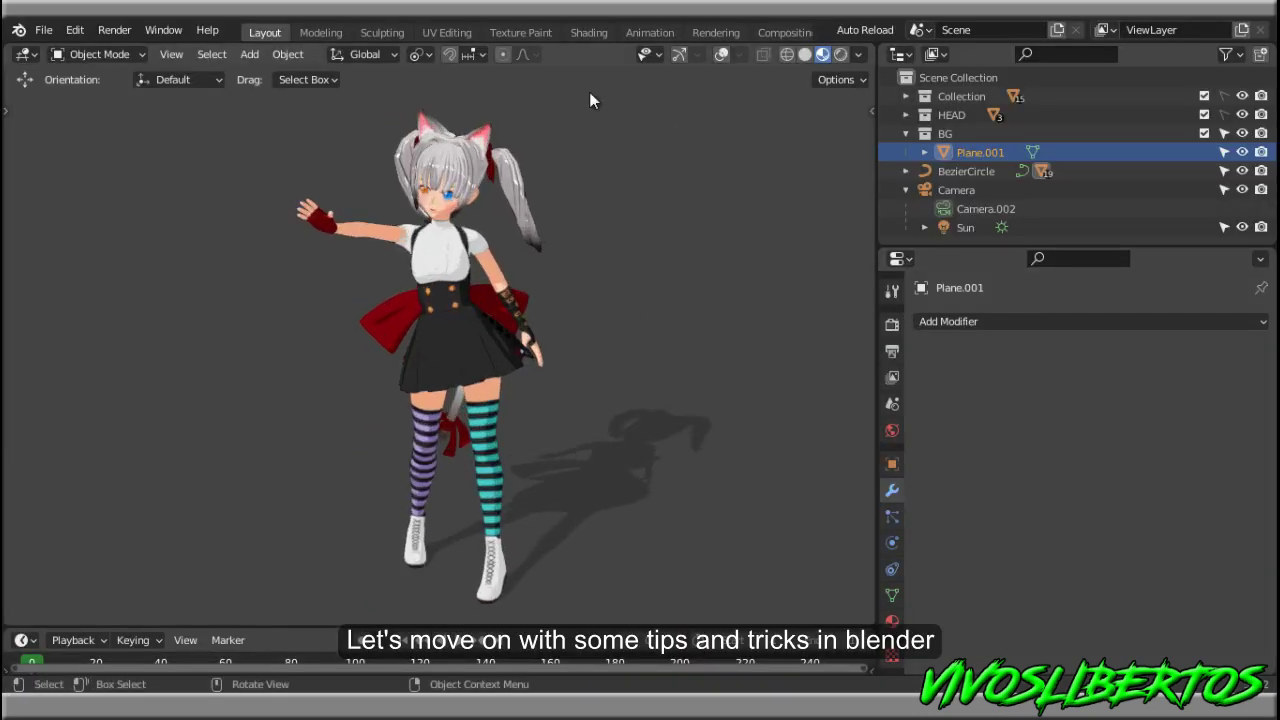
click(680, 56)
click(645, 56)
middle_drag(647, 305, 619, 317)
middle_drag(611, 262, 645, 269)
scroll(645, 269, up, 2)
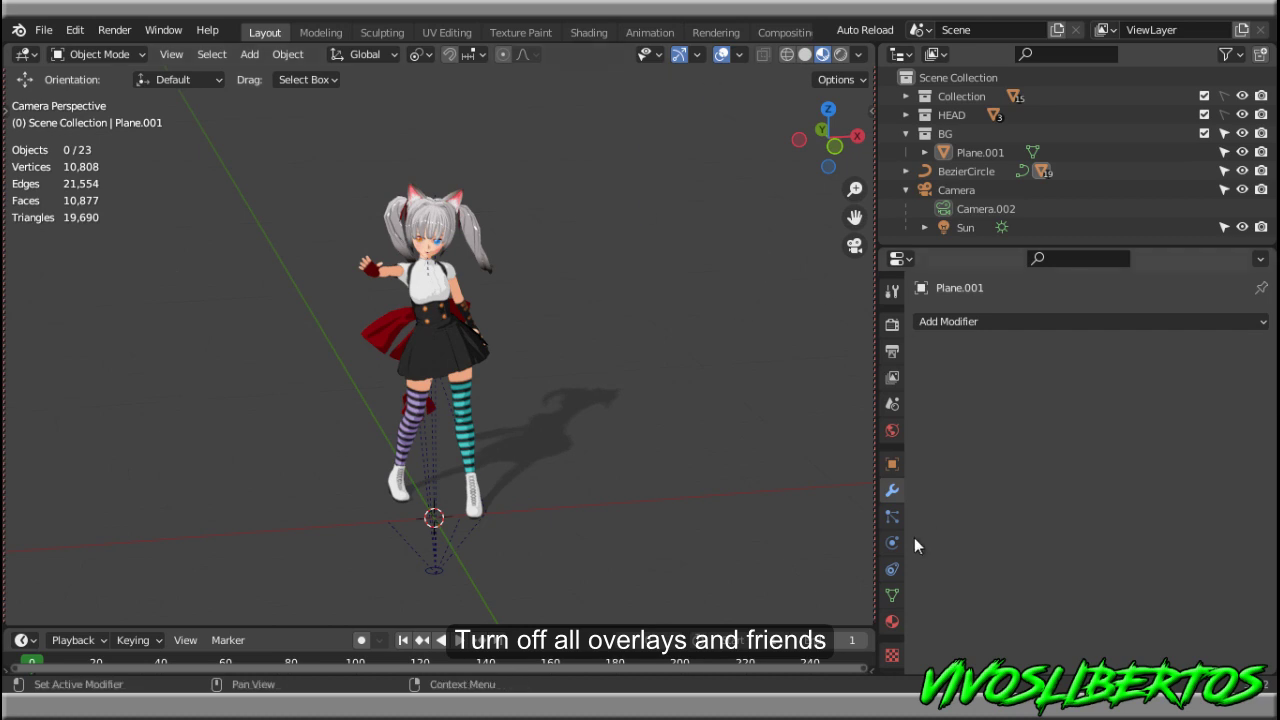
Select the scene camera and stretch the render Resolution X to 21 px
click(945, 209)
scroll(999, 502, down, 6)
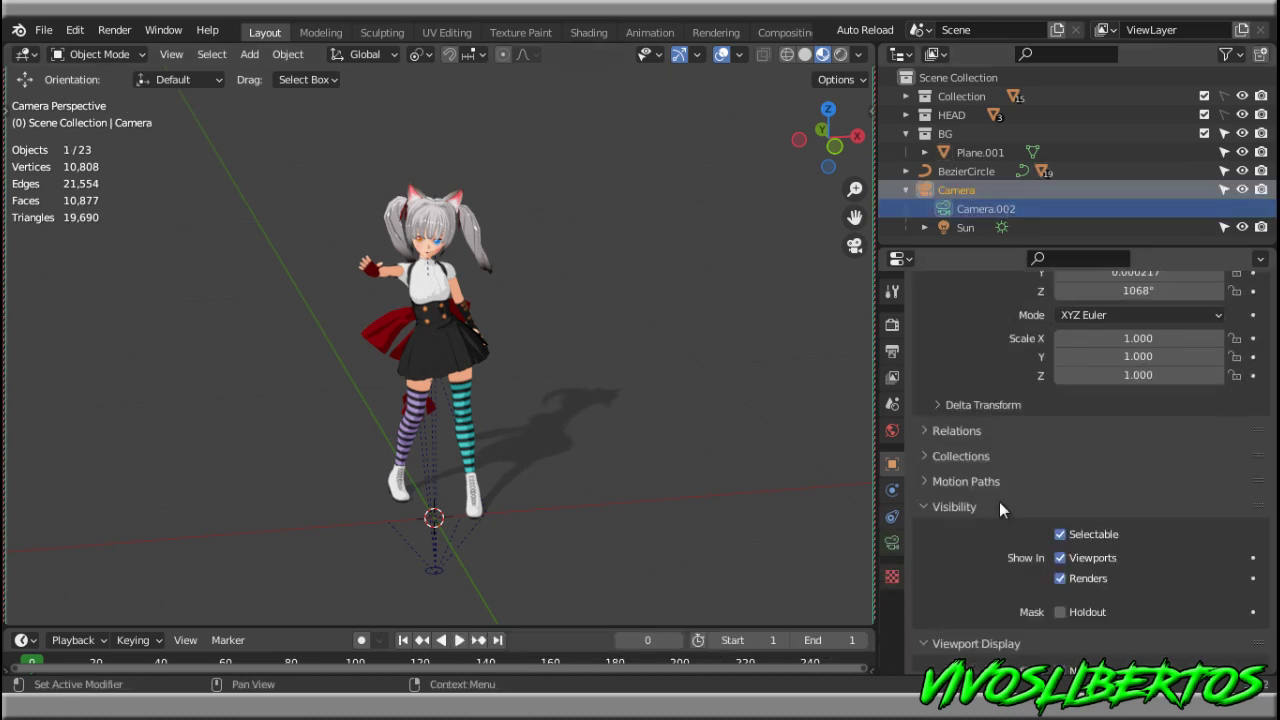
scroll(1051, 520, up, 1)
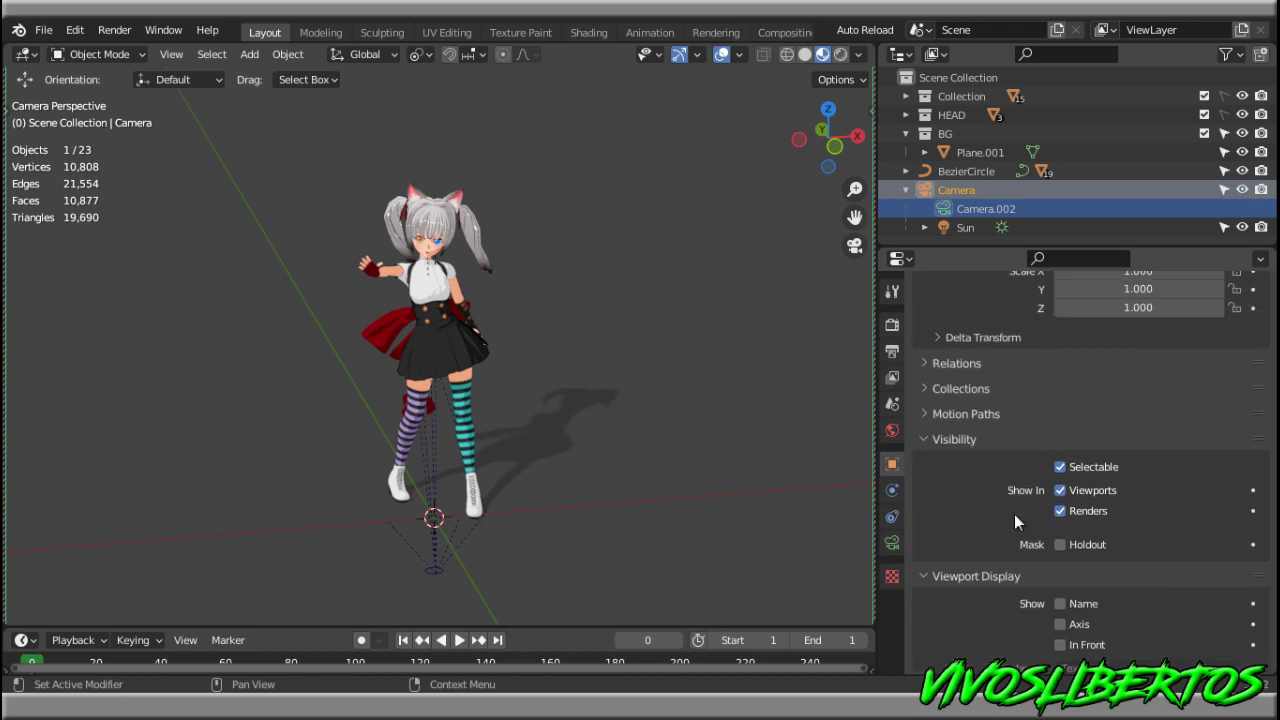
scroll(1014, 514, up, 4)
scroll(1013, 505, up, 3)
click(892, 324)
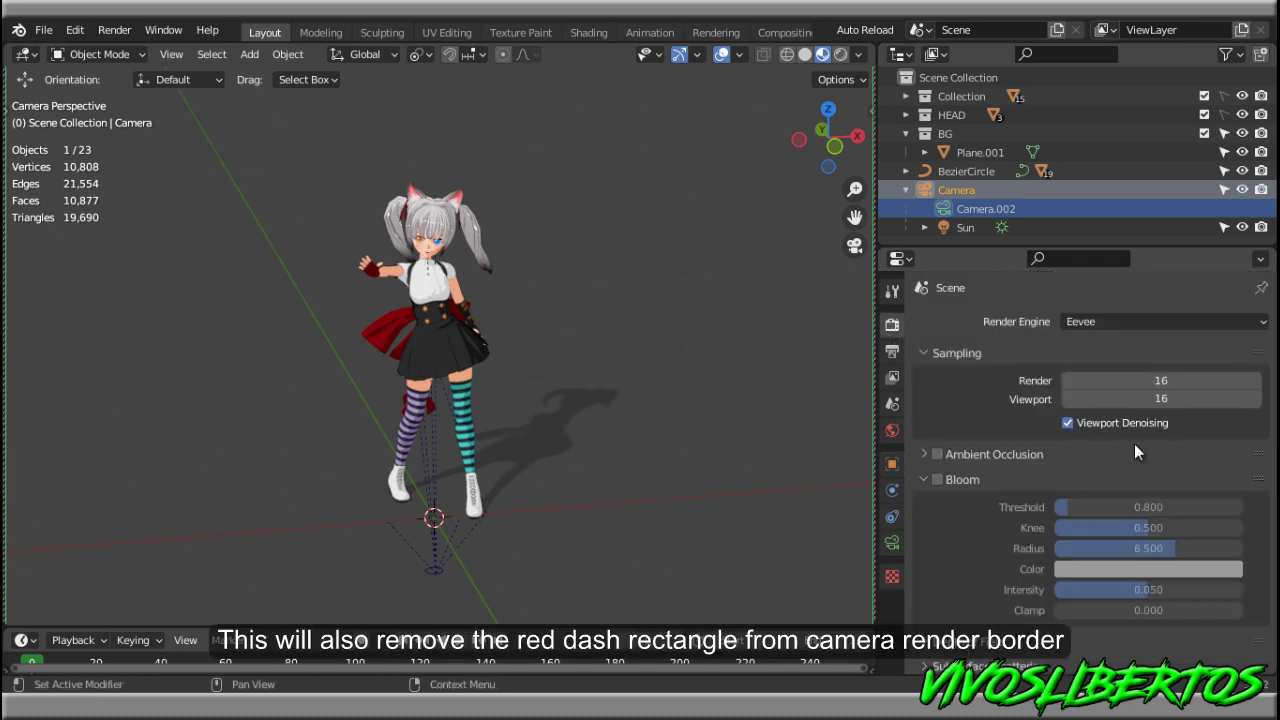
click(892, 351)
scroll(1150, 360, up, 1)
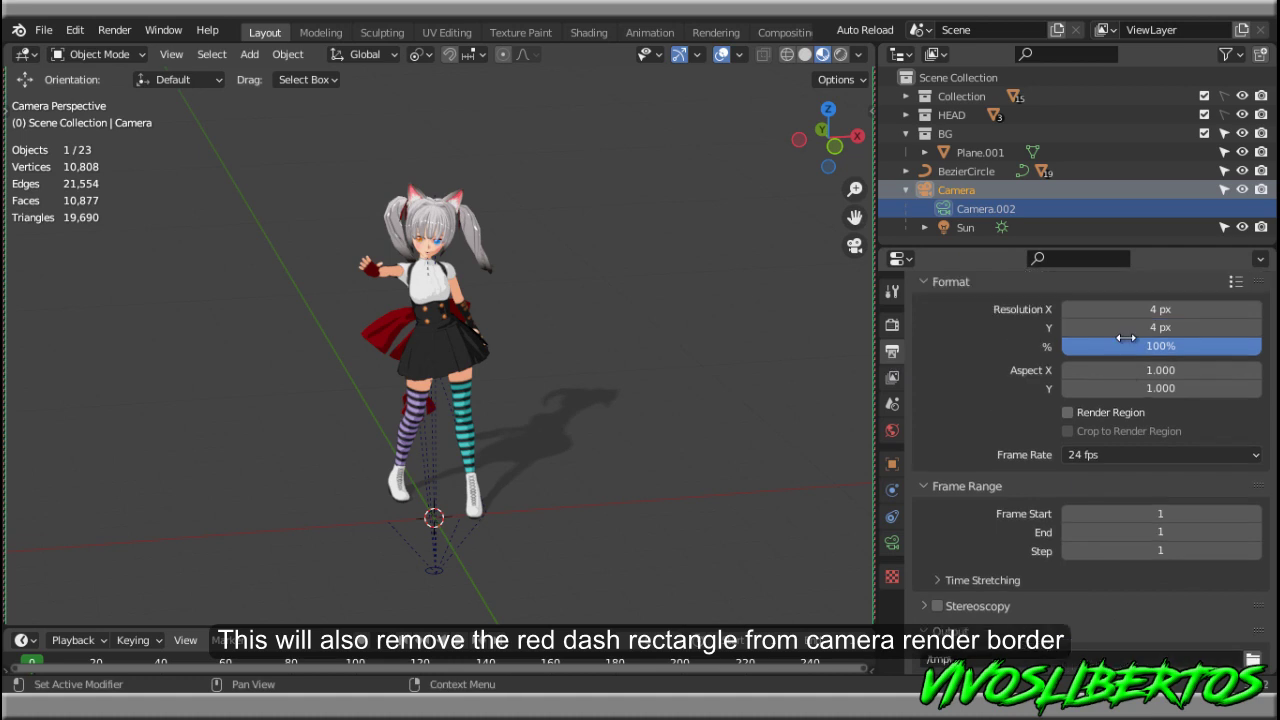
scroll(1152, 350, up, 1)
drag(1152, 347, 1155, 362)
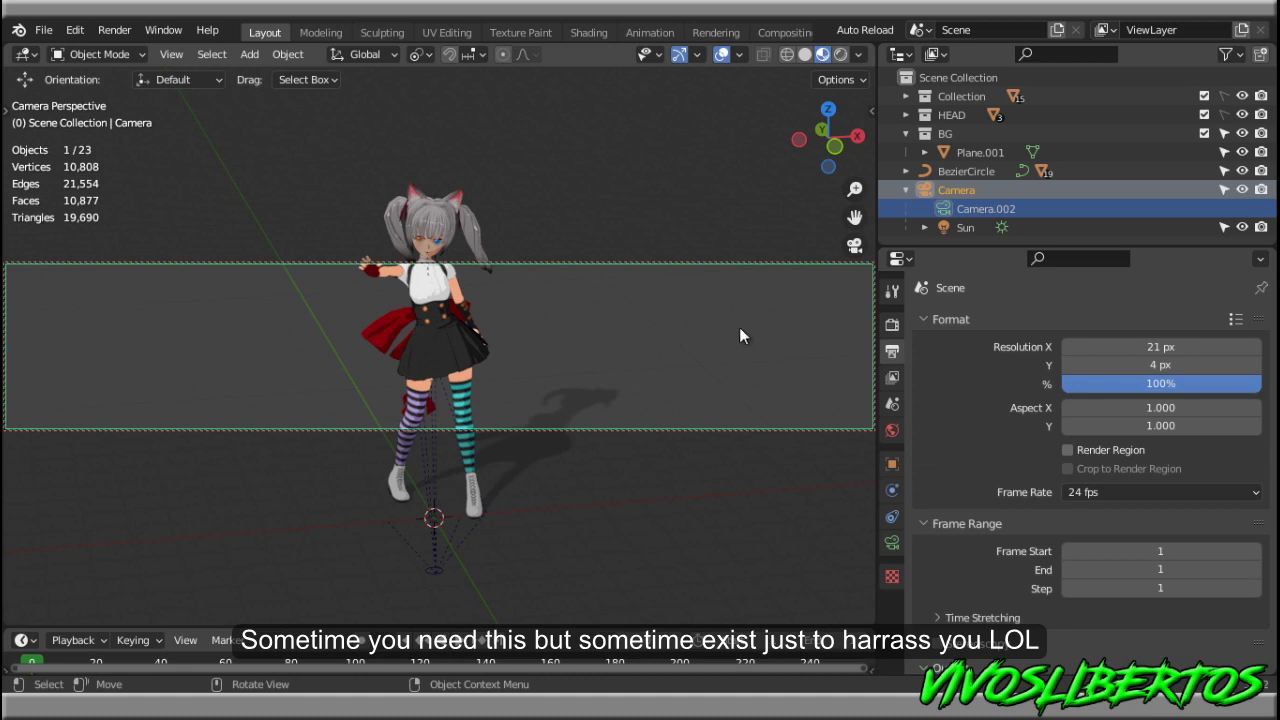
Hide the overlays and uncheck the camera's Passepartout in Viewport Display
click(721, 56)
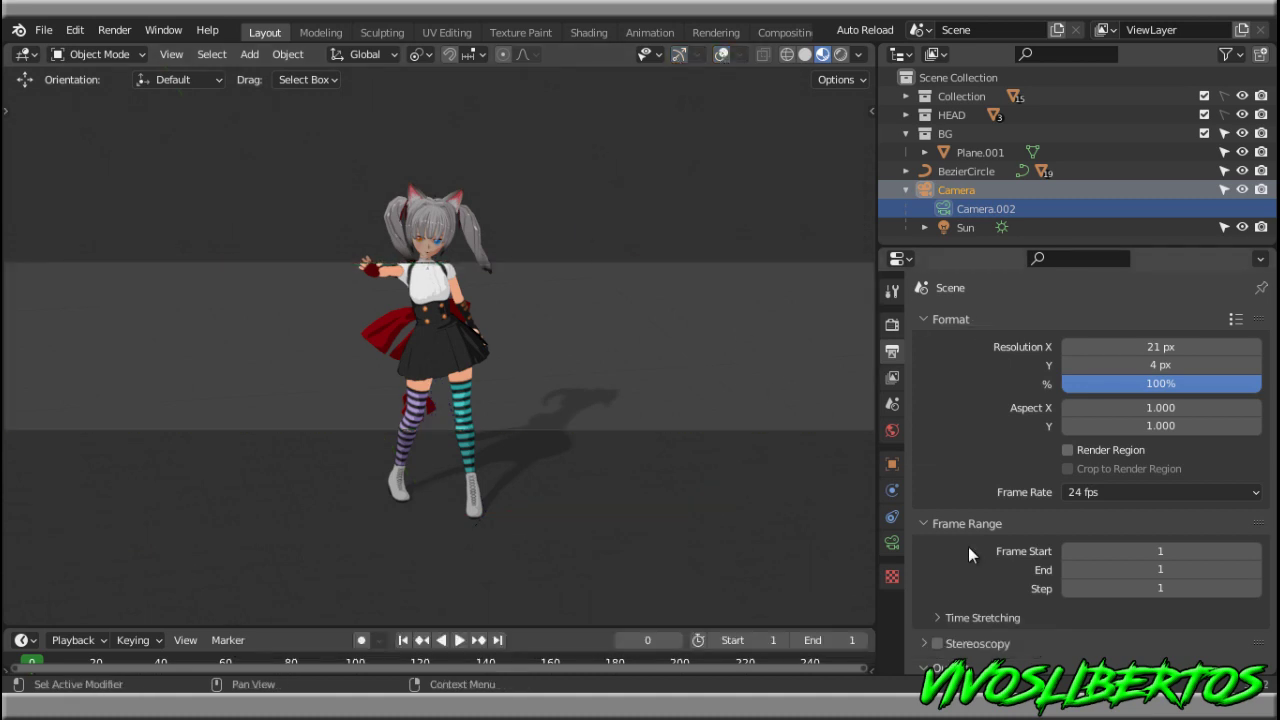
scroll(968, 546, down, 4)
scroll(1009, 570, down, 2)
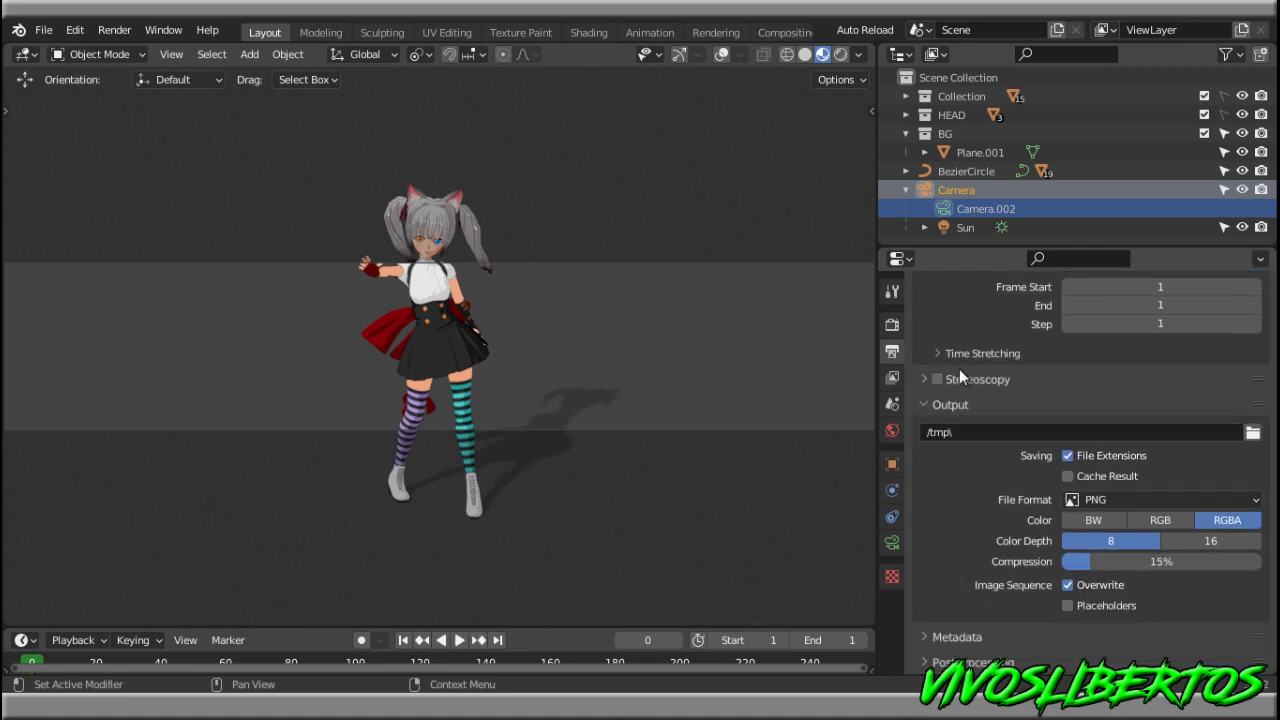
scroll(988, 497, up, 1)
click(892, 542)
scroll(1022, 545, down, 6)
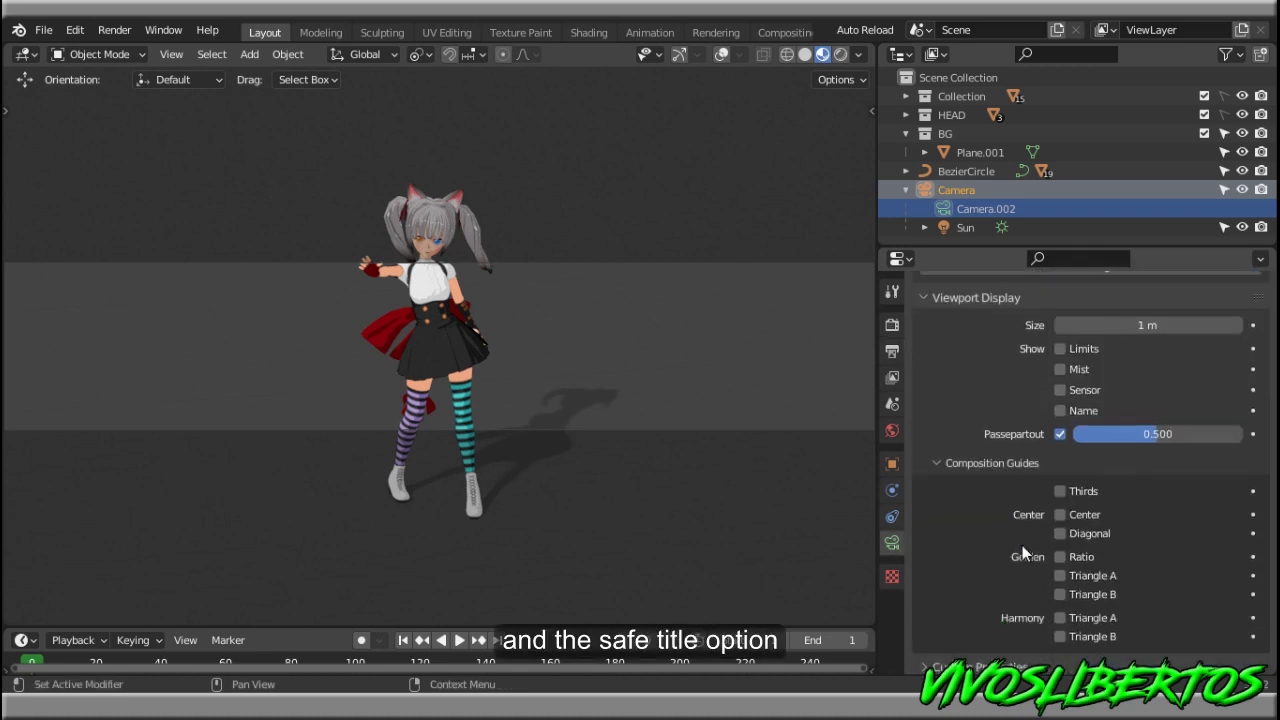
scroll(961, 565, down, 1)
scroll(962, 562, up, 4)
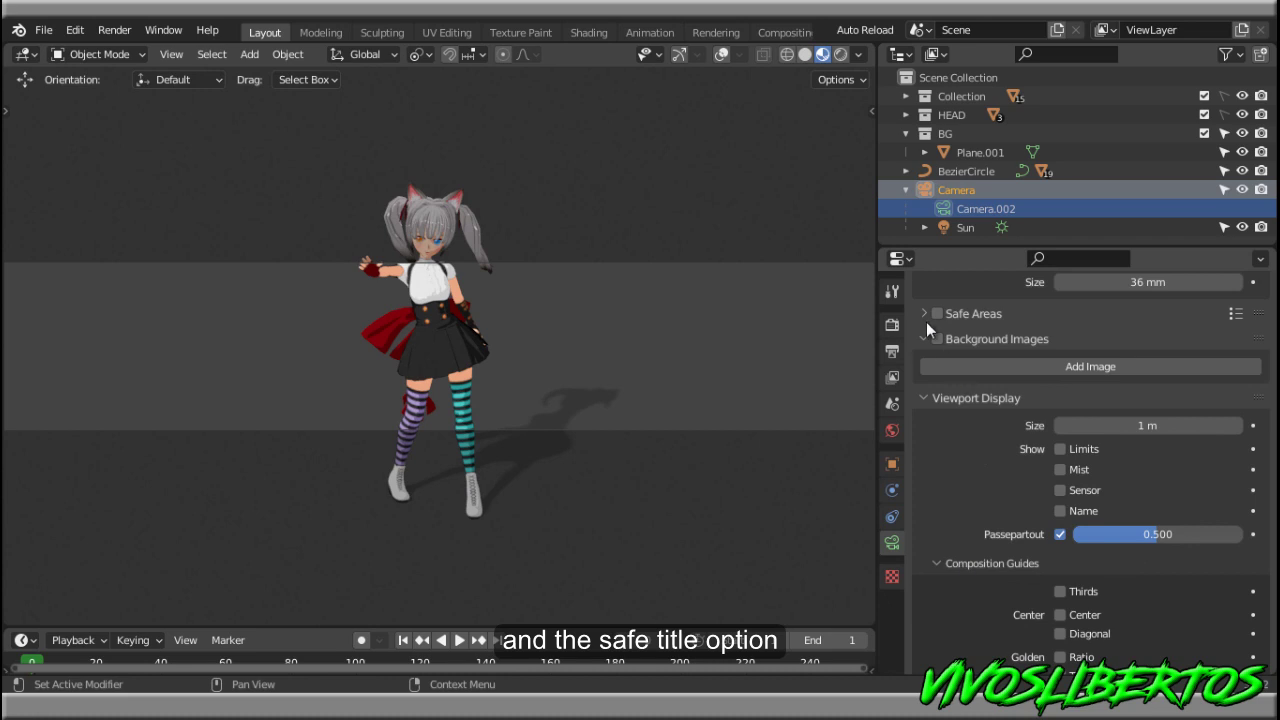
scroll(1100, 400, up, 3)
click(1061, 652)
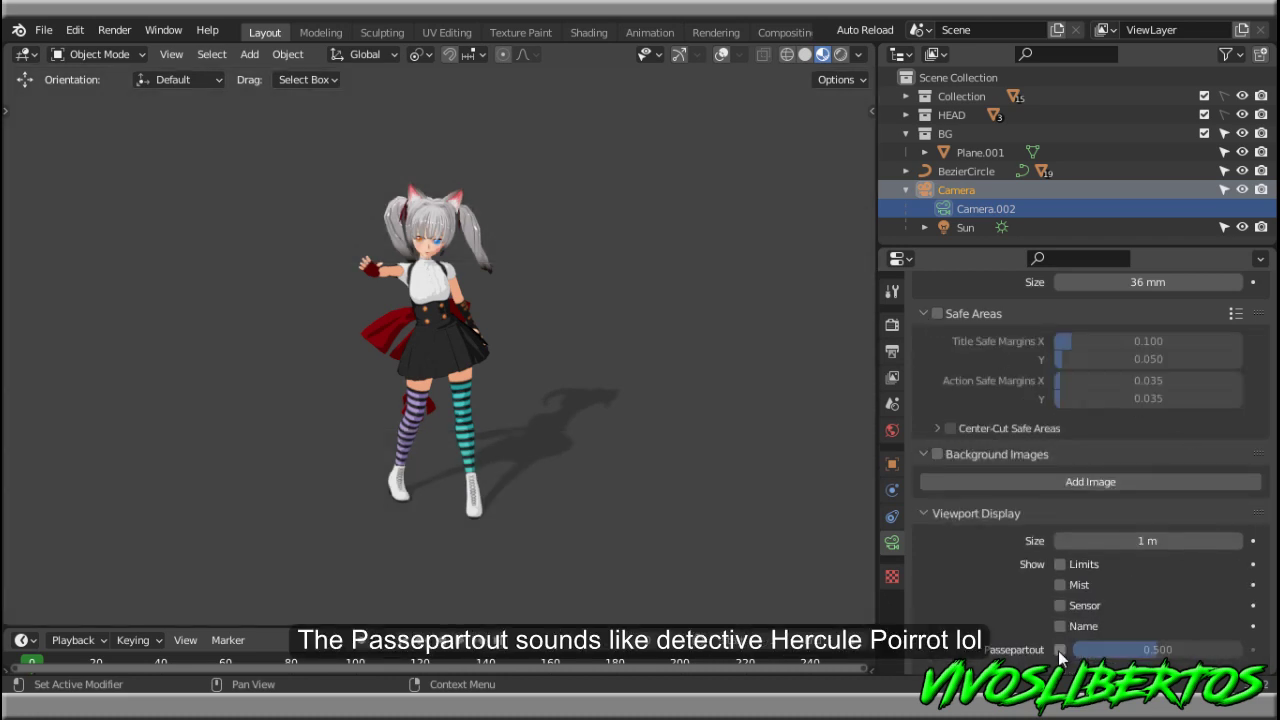
Re-enable the overlays and return the render resolution to a square 4 × 4 px
click(721, 54)
click(679, 54)
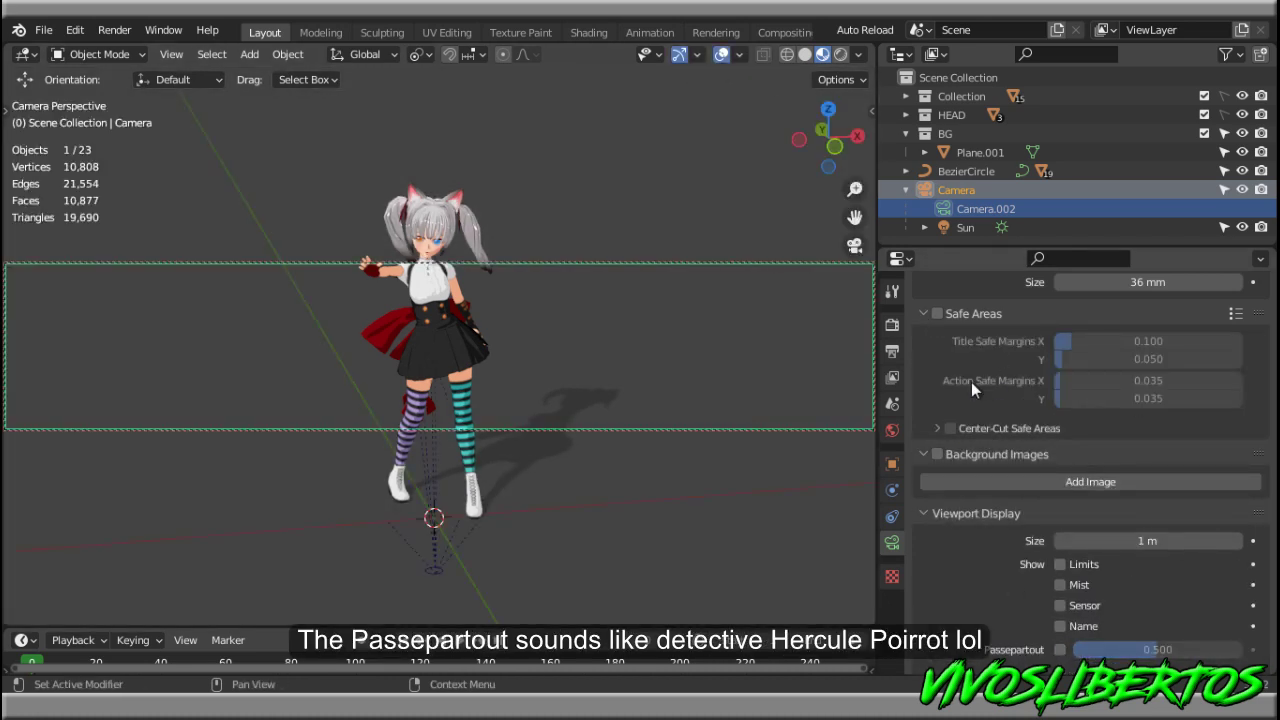
click(892, 325)
scroll(1115, 394, up, 4)
scroll(1120, 395, up, 5)
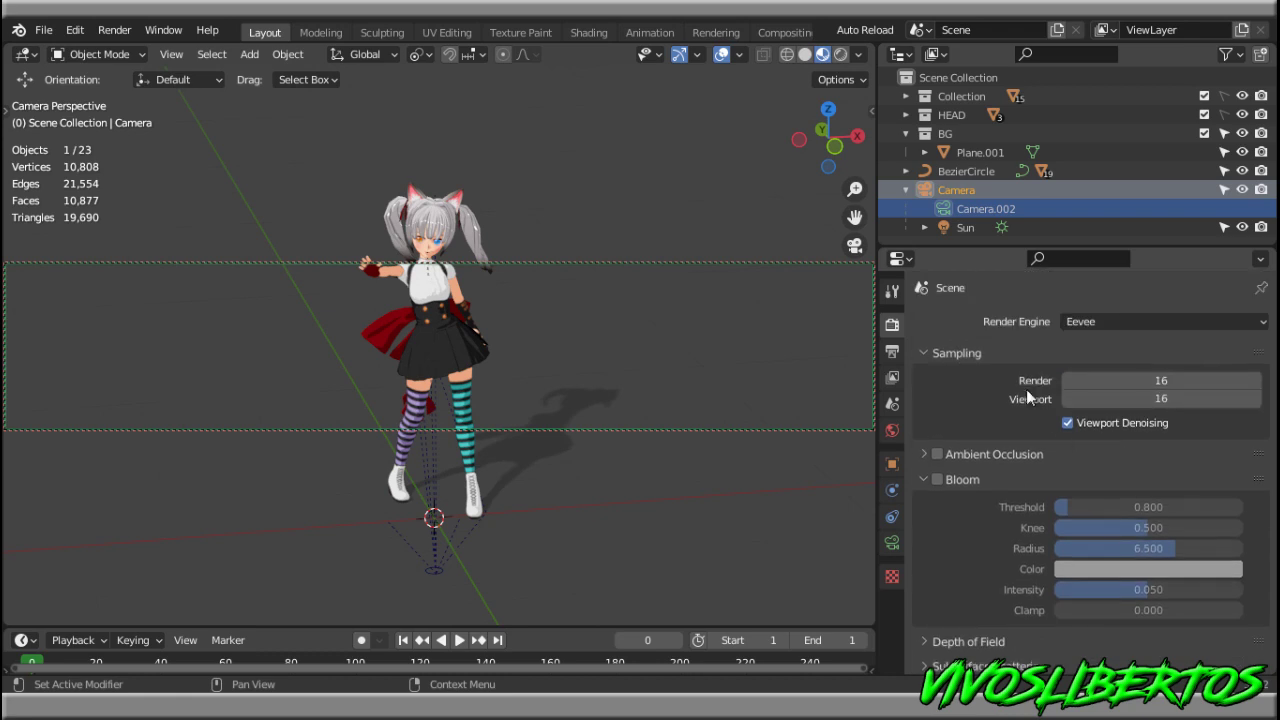
click(892, 351)
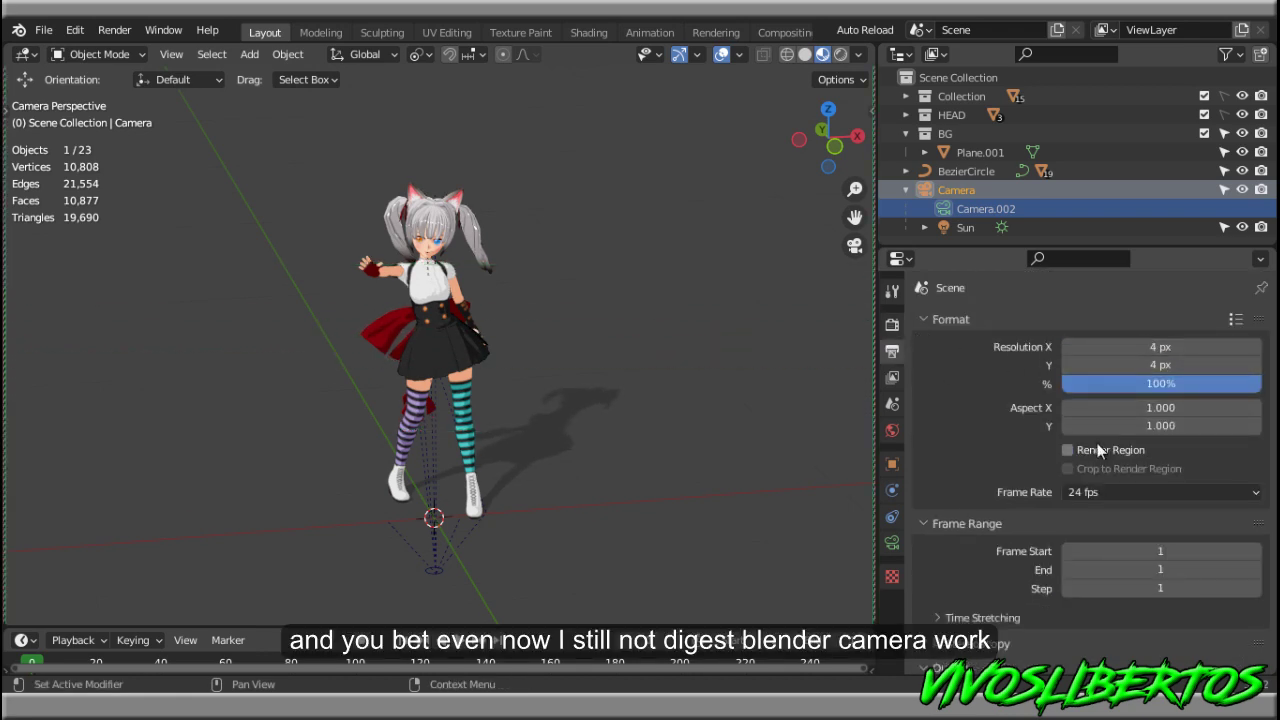
Resize the floor plane Plane.001 and orbit closer to the character
click(658, 239)
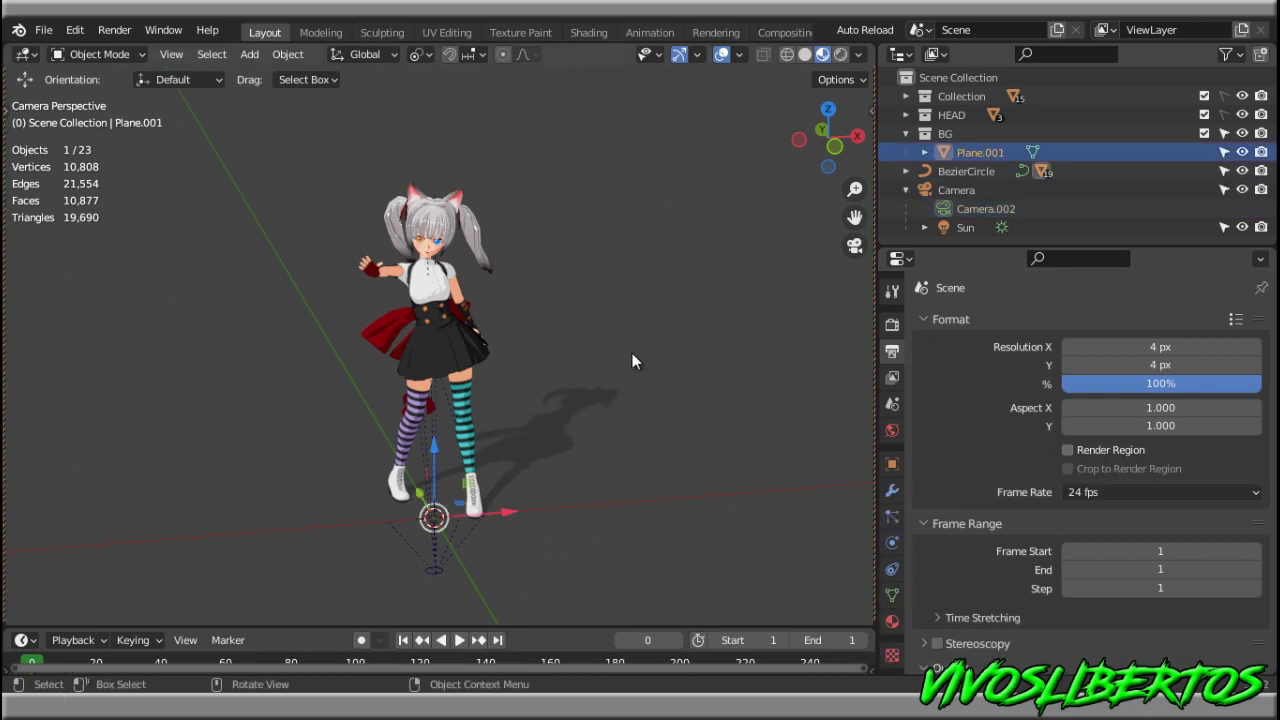
scroll(632, 353, down, 5)
scroll(632, 353, up, 2)
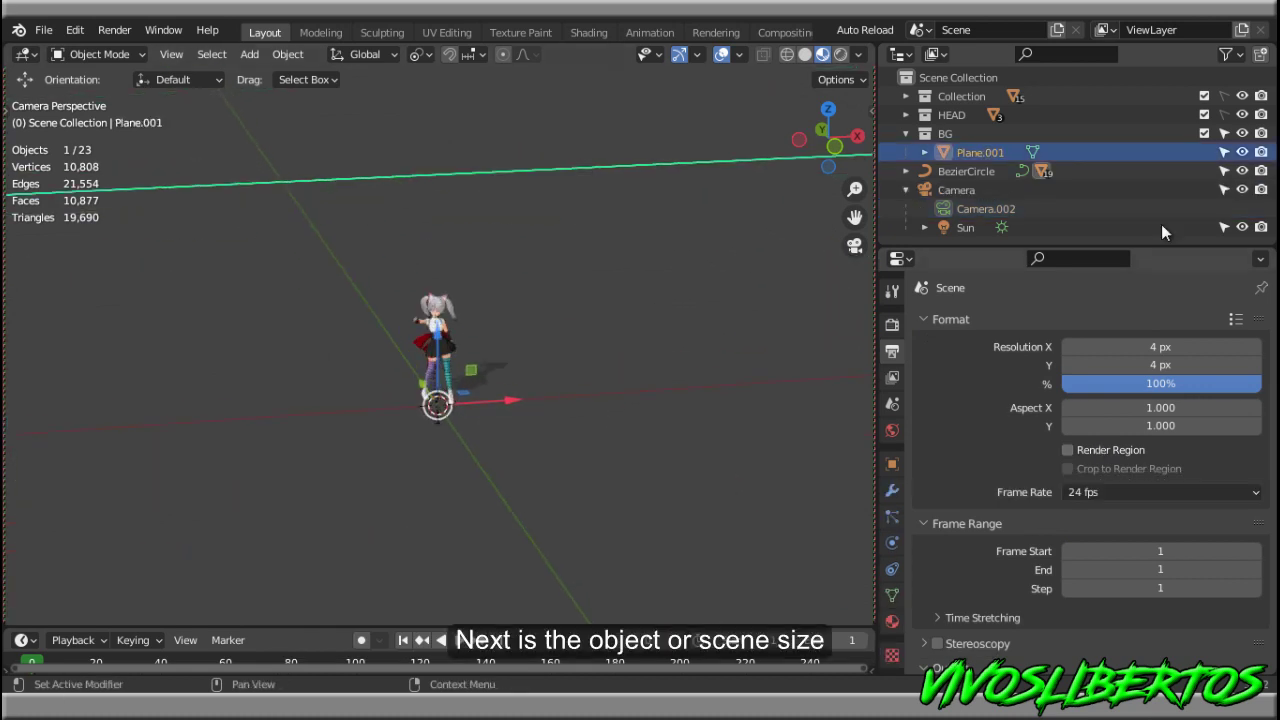
key(s)
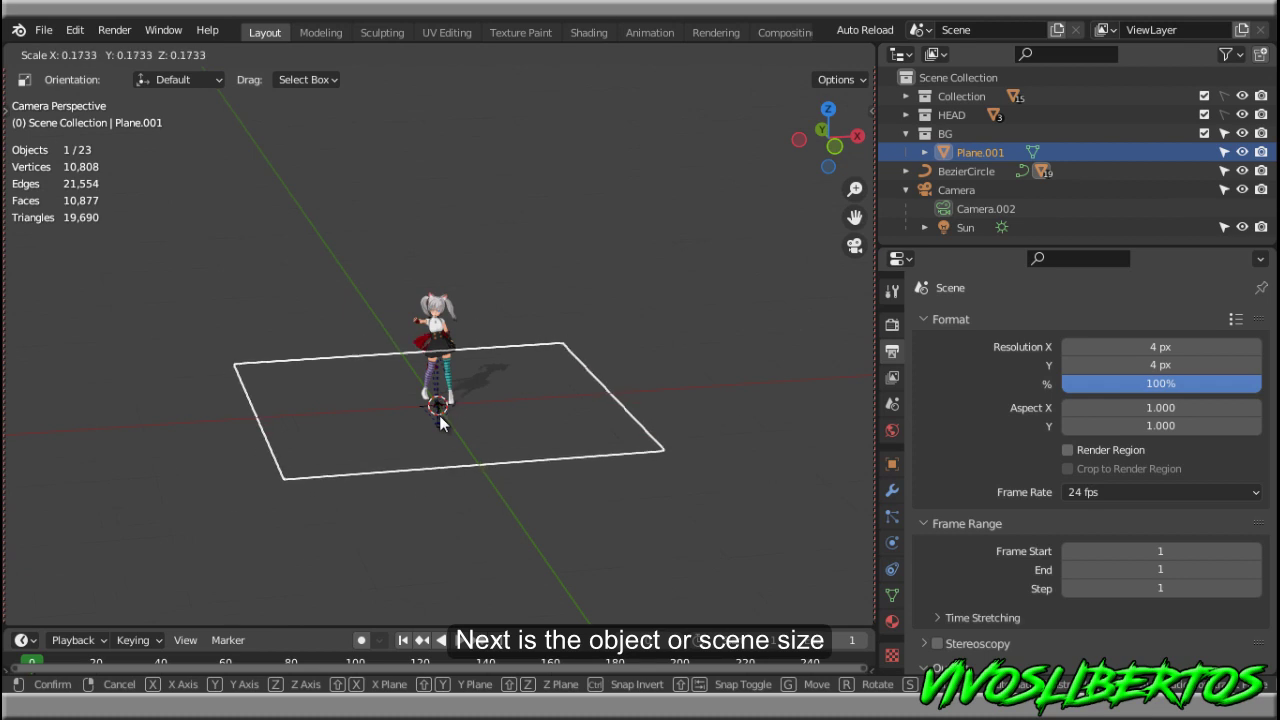
click(748, 305)
scroll(700, 400, up, 4)
mouse_move(685, 438)
middle_down()
mouse_move(639, 484)
mouse_move(708, 440)
middle_up()
scroll(708, 440, down, 3)
Reset the BezierCircle scale to 1 and check the floor plane's scale
click(433, 530)
click(433, 530)
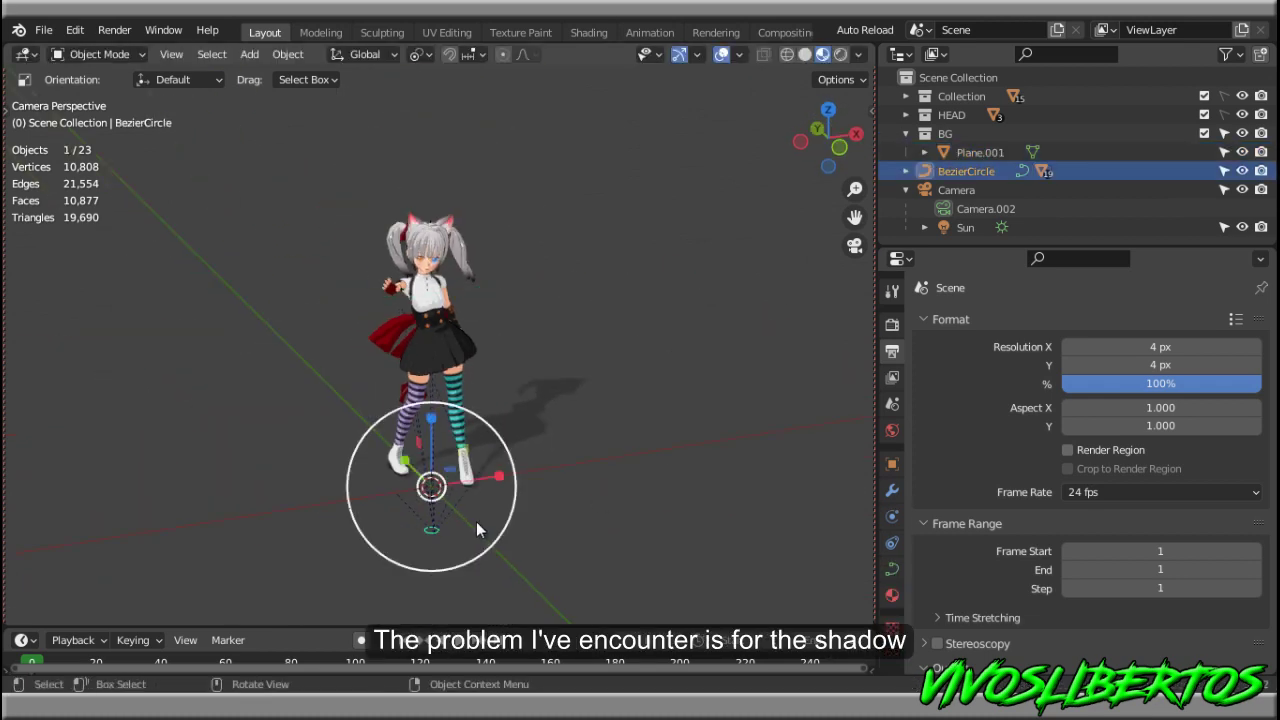
key(n)
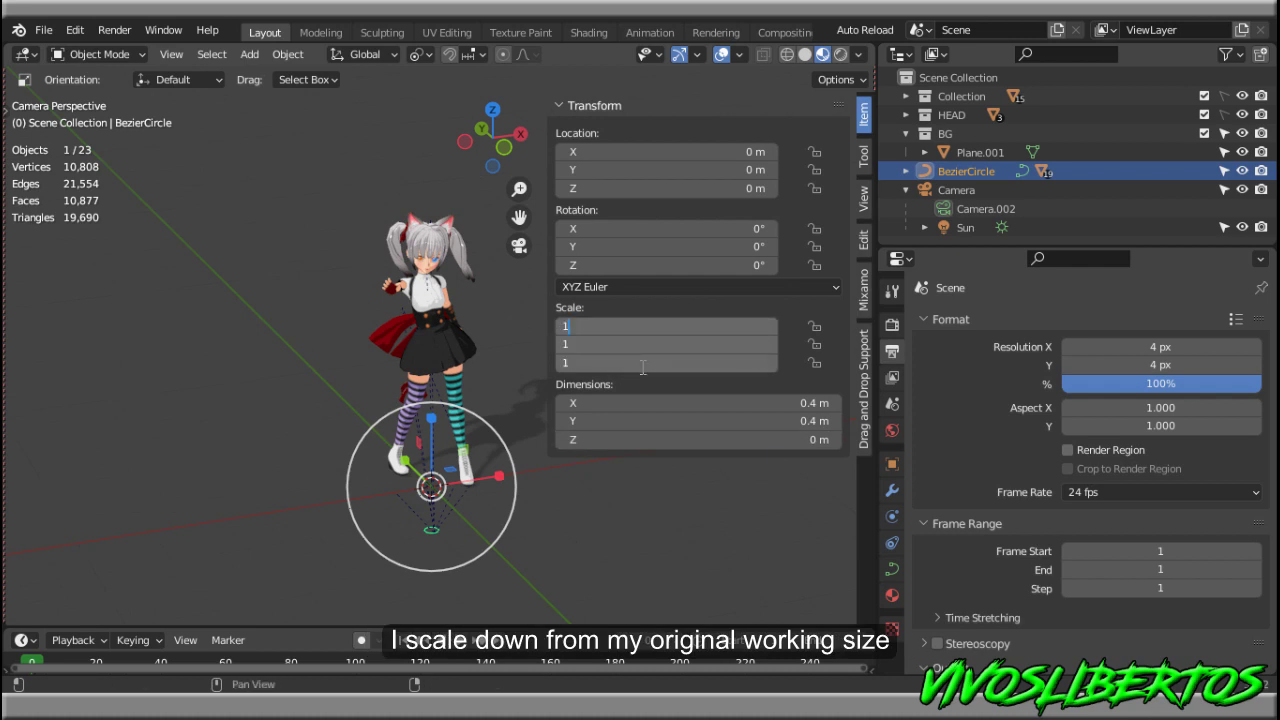
key(Return)
click(151, 336)
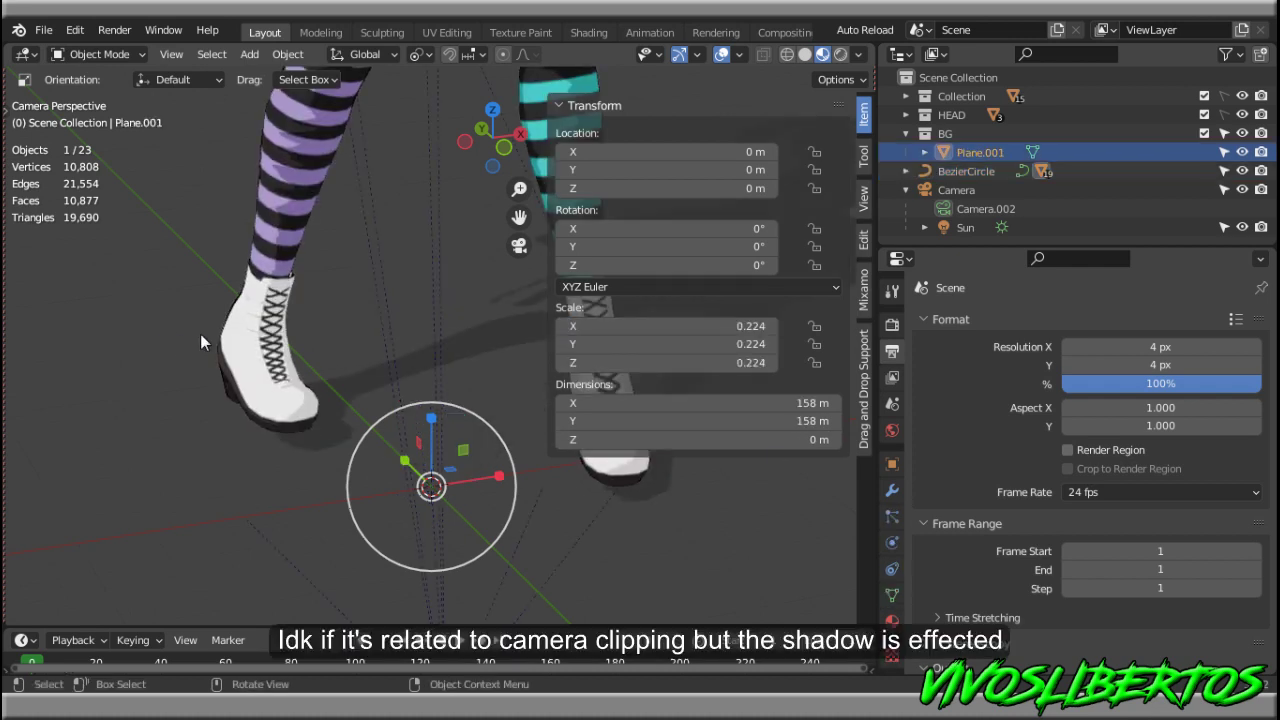
scroll(203, 334, down, 2)
scroll(206, 334, down, 2)
key(n)
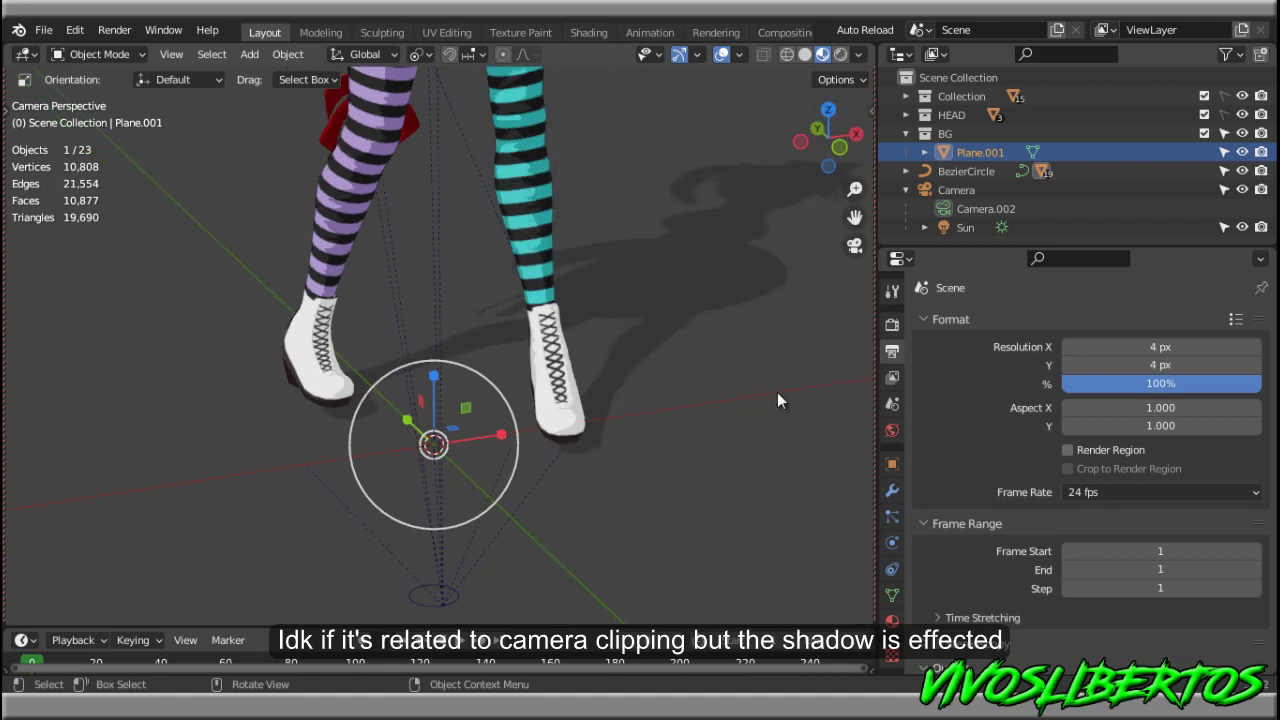
scroll(667, 392, down, 3)
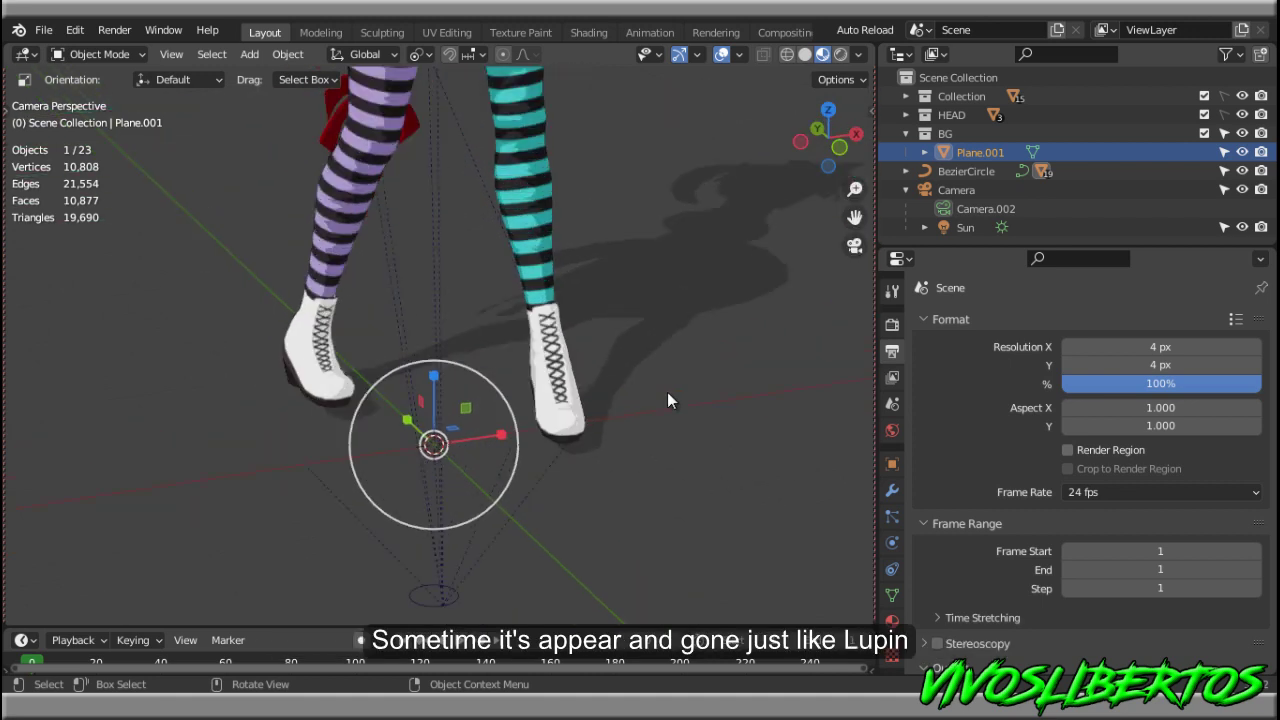
scroll(667, 392, up, 3)
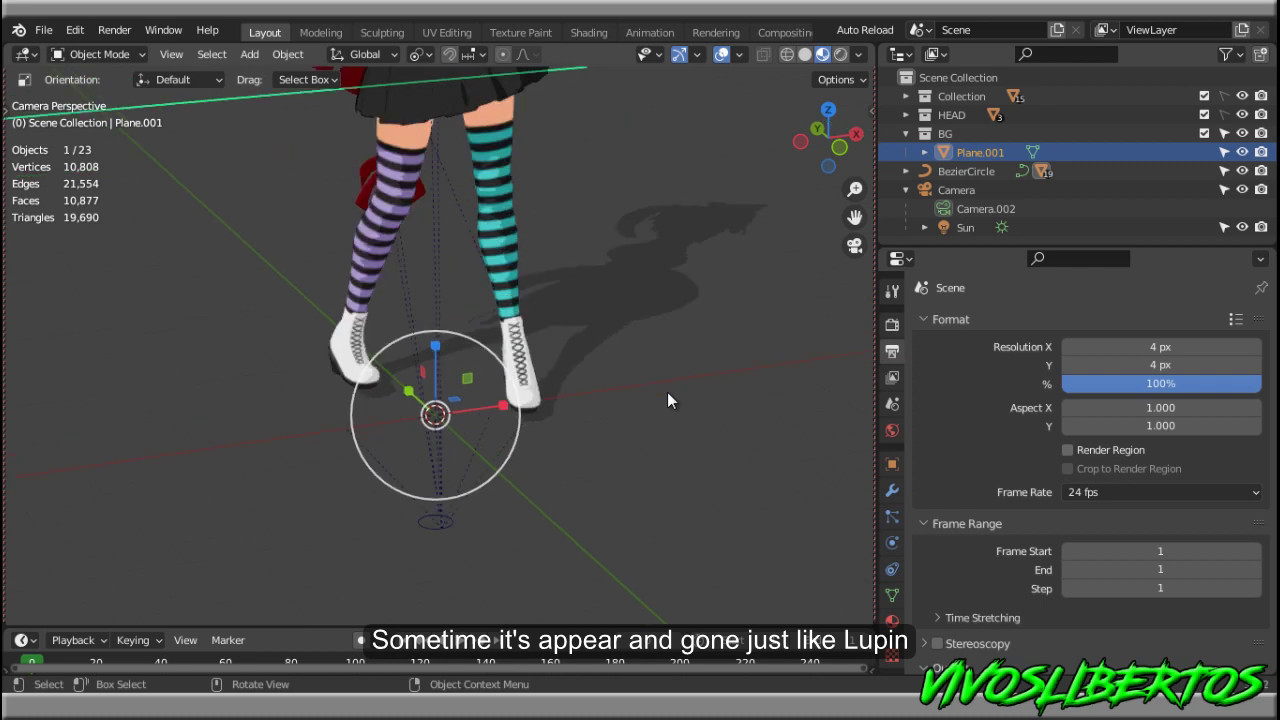
Scale the BezierCircle rig uniformly to 0.224 on X, Y and Z
click(443, 515)
key(n)
drag(690, 326, 704, 374)
text(0.224)
key(Return)
click(145, 308)
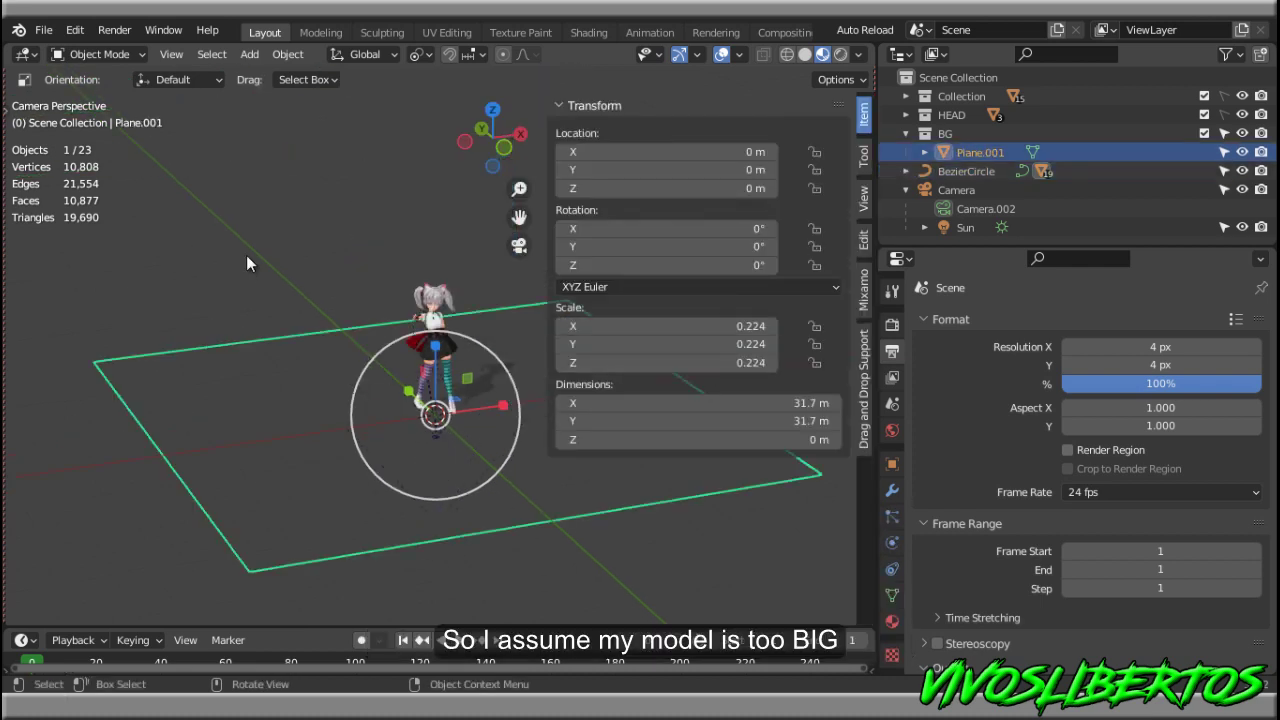
click(246, 255)
scroll(292, 262, up, 5)
Add a default cube beside the character for size comparison, then delete it
key(shift+a)
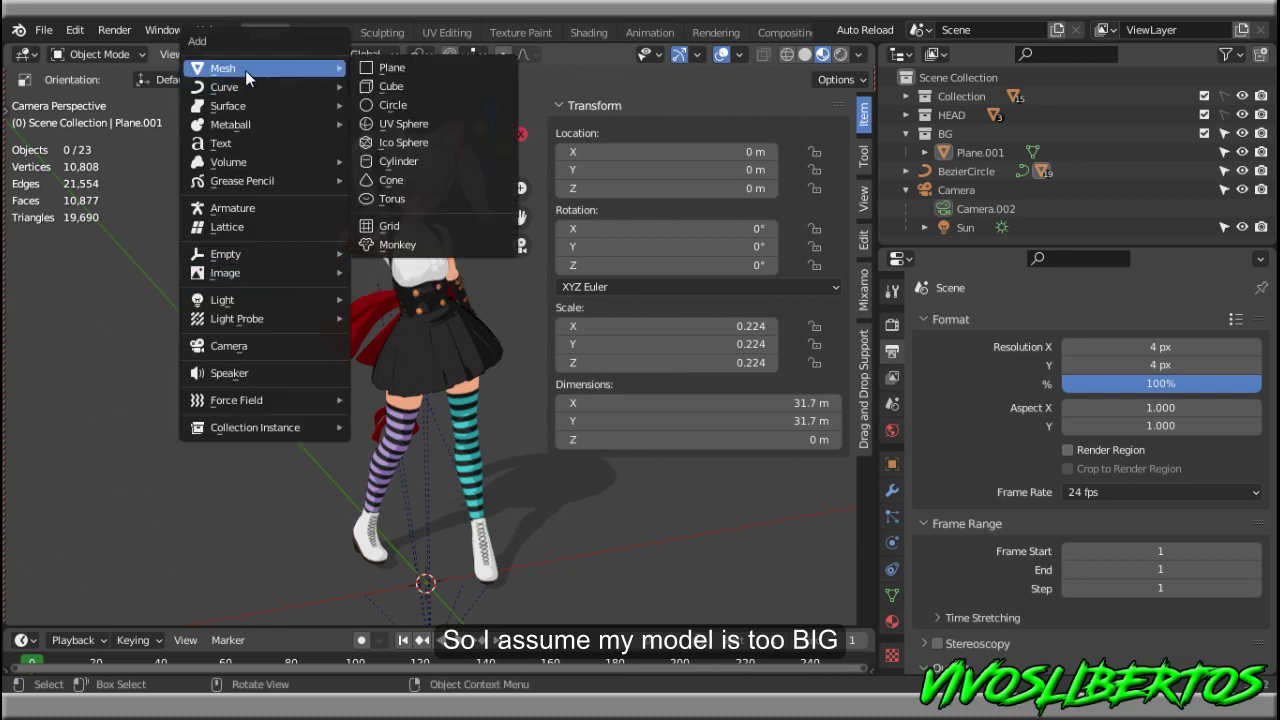
click(396, 87)
scroll(485, 499, down, 2)
key(g)
key(x)
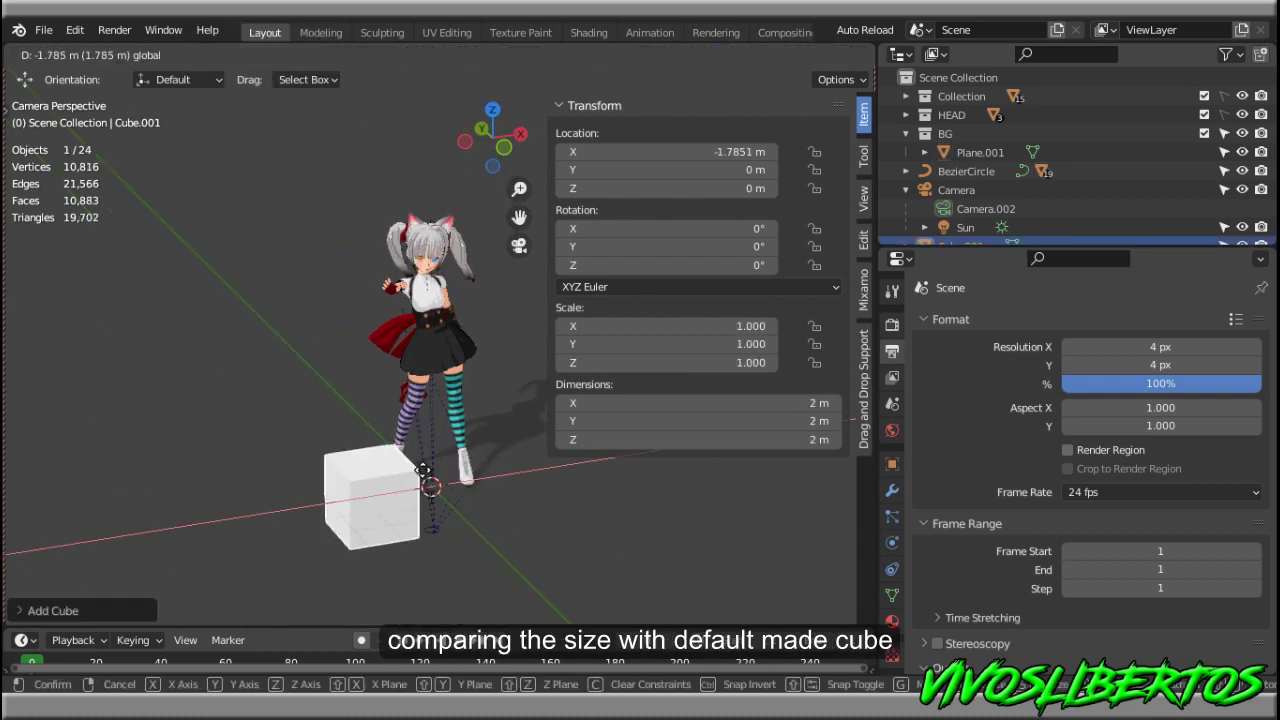
click(502, 520)
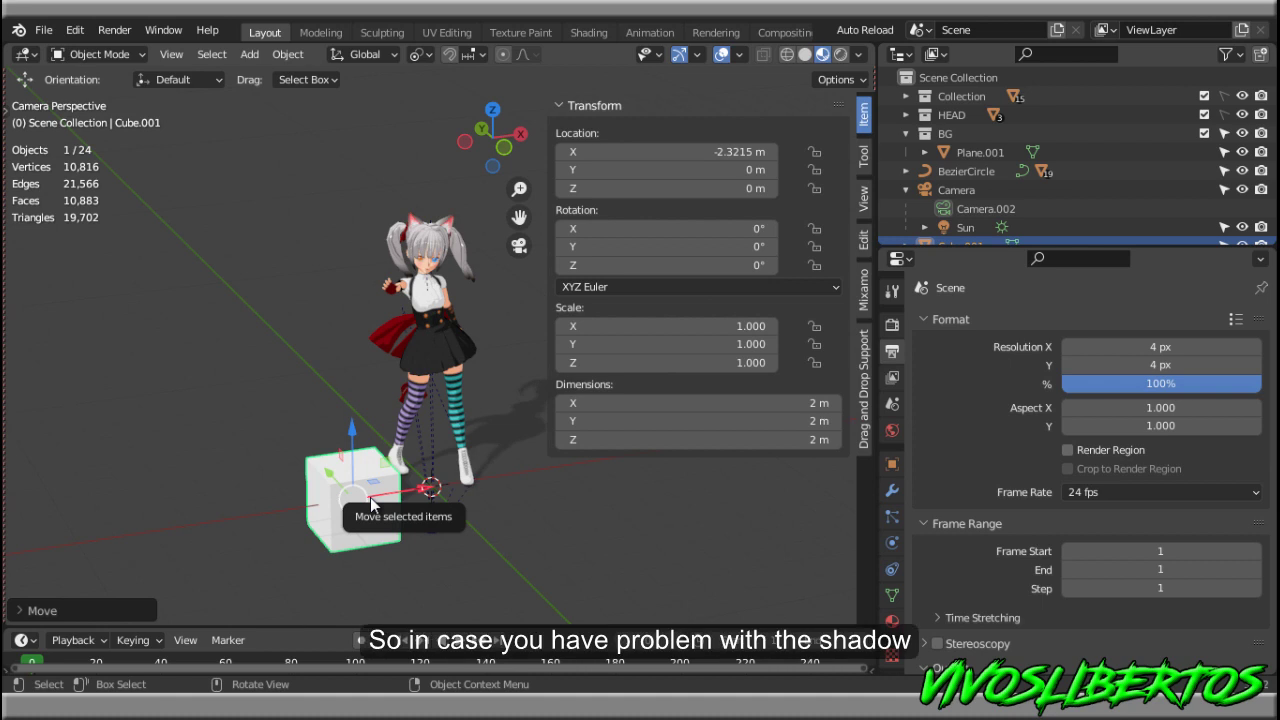
key(n)
key(Delete)
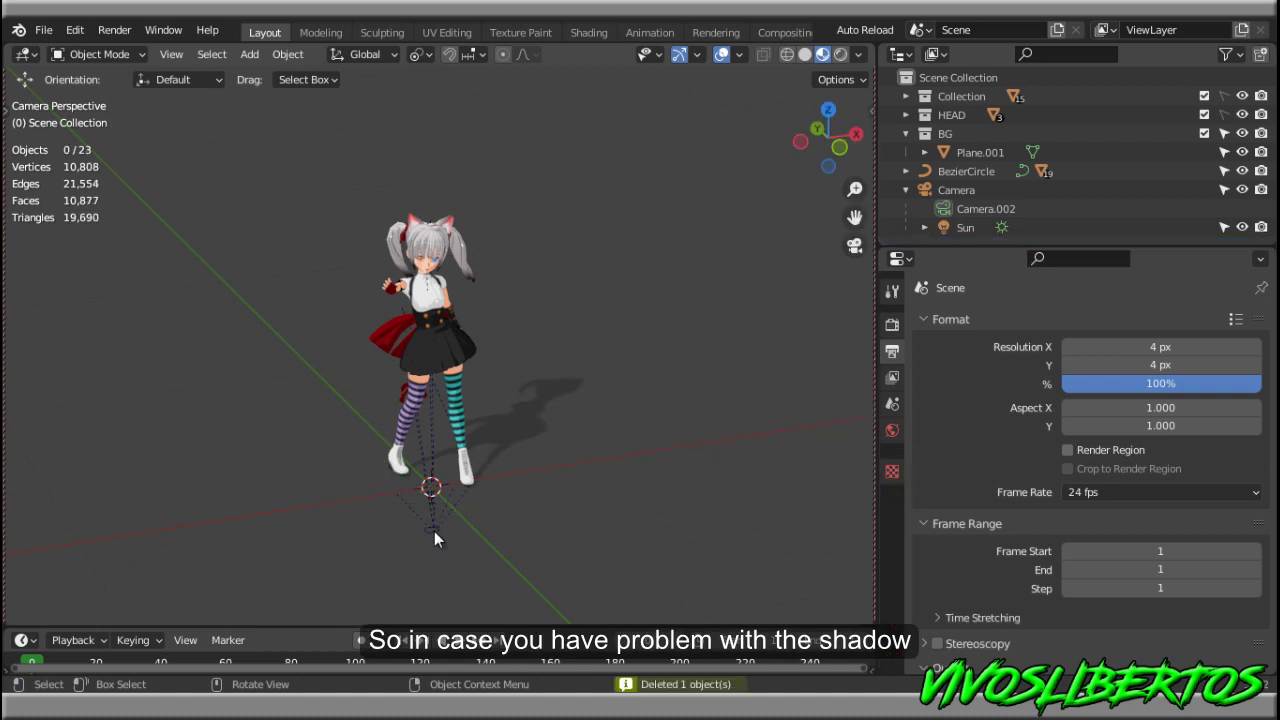
Reselect the BezierCircle rig, review its transform values, and orbit around the character
click(434, 531)
key(n)
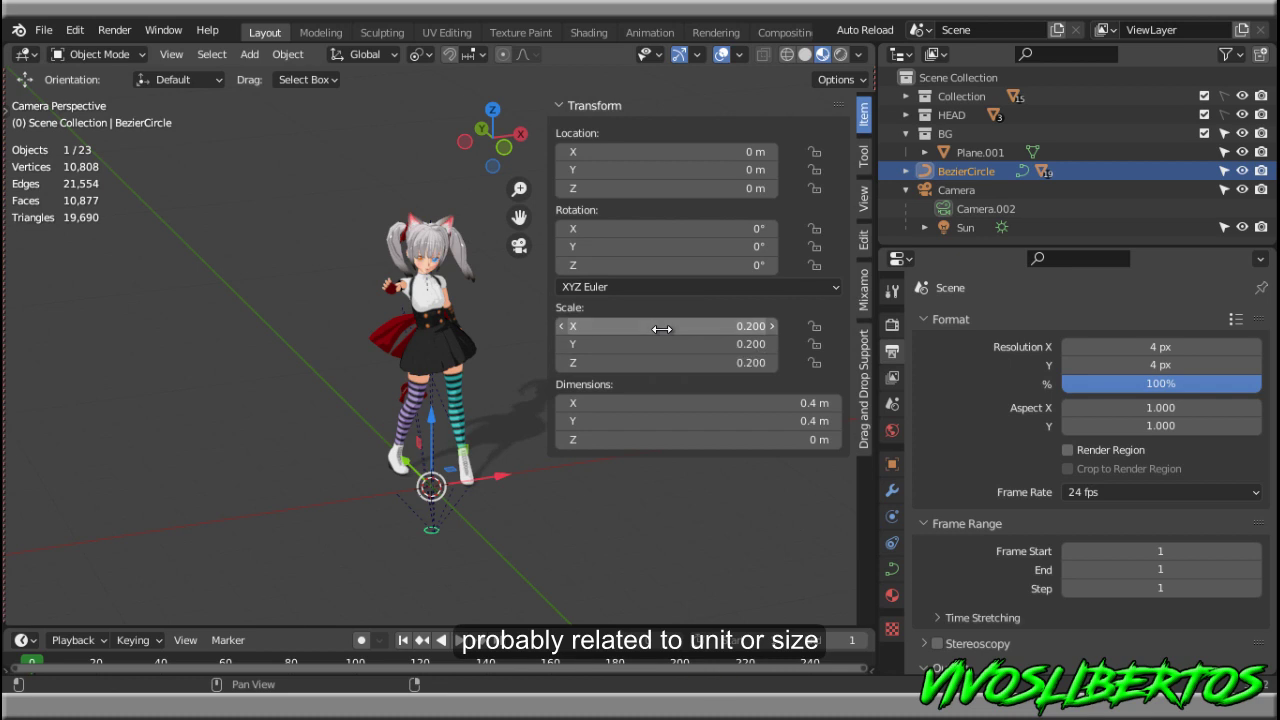
scroll(329, 315, up, 5)
scroll(427, 318, down, 5)
mouse_move(427, 318)
middle_down()
mouse_move(489, 357)
mouse_move(613, 343)
mouse_move(534, 425)
middle_up()
key(n)
scroll(520, 362, up, 2)
scroll(613, 343, up, 2)
scroll(612, 358, down, 1)
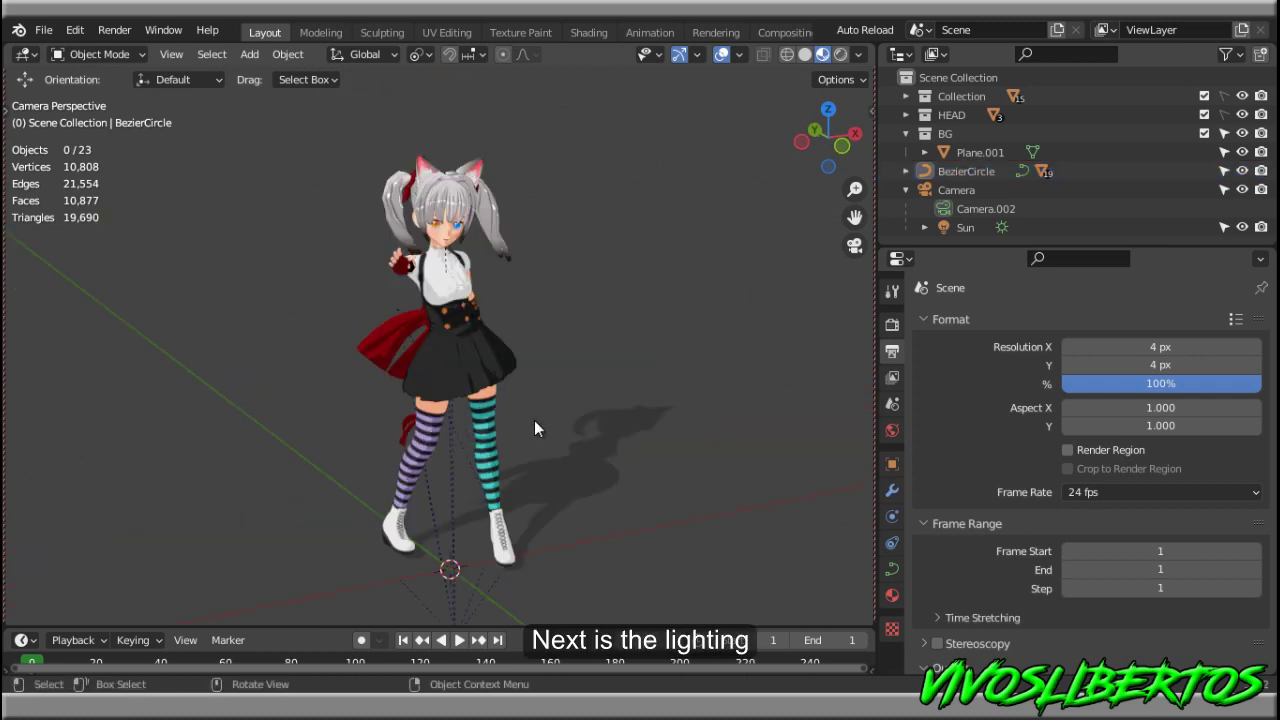
Select the Sun light and orbit to watch the character's floor shadow
click(658, 415)
key(alt+a)
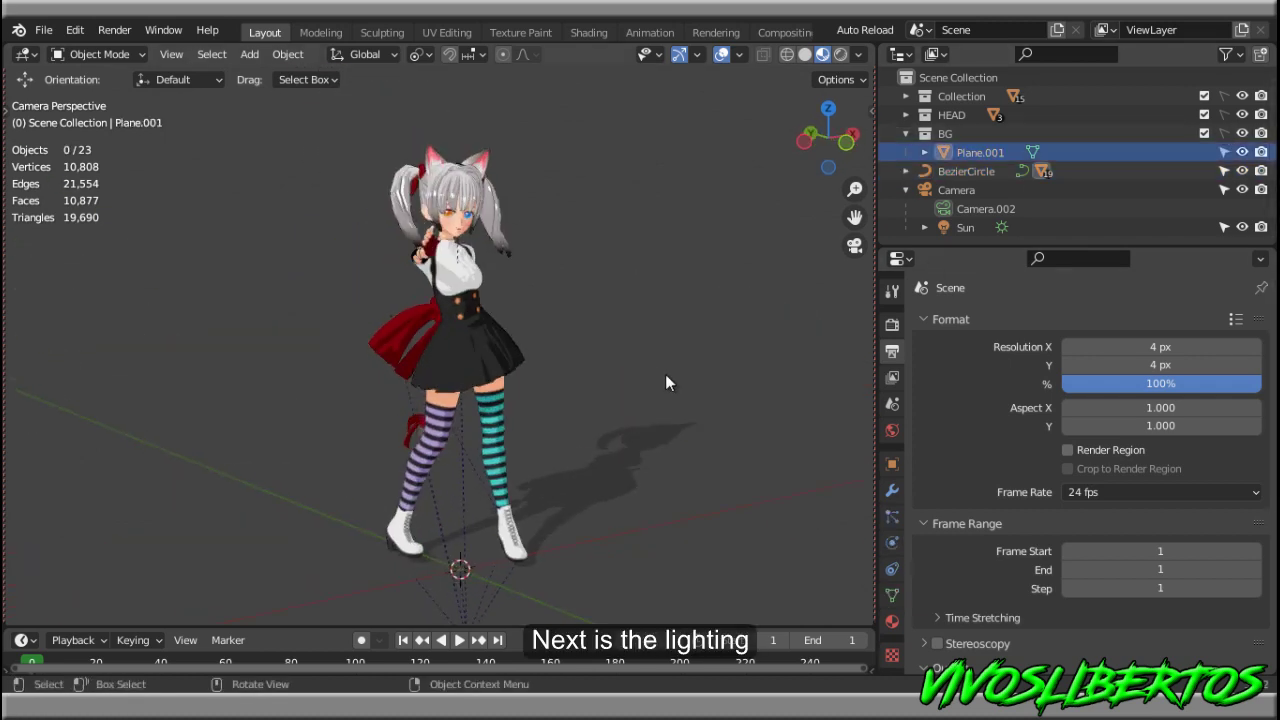
middle_drag(665, 378, 668, 383)
click(990, 227)
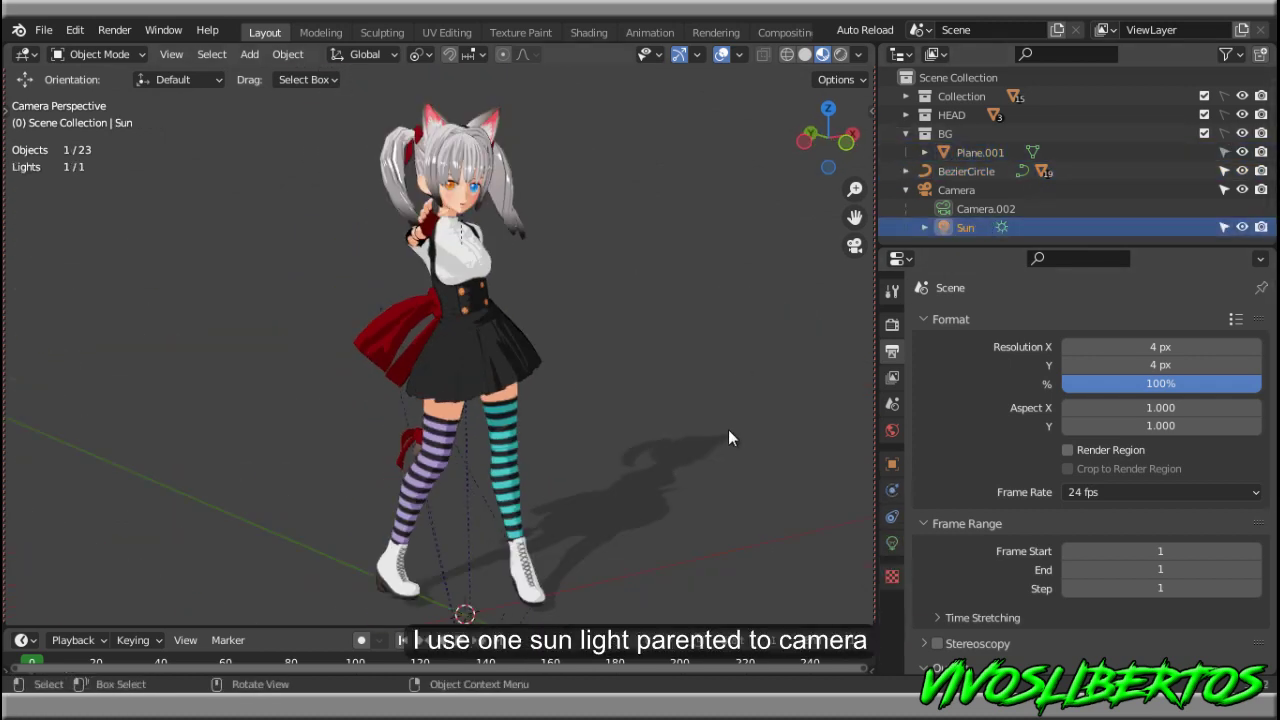
key(n)
mouse_move(716, 465)
middle_down()
mouse_move(634, 498)
mouse_move(660, 470)
middle_up()
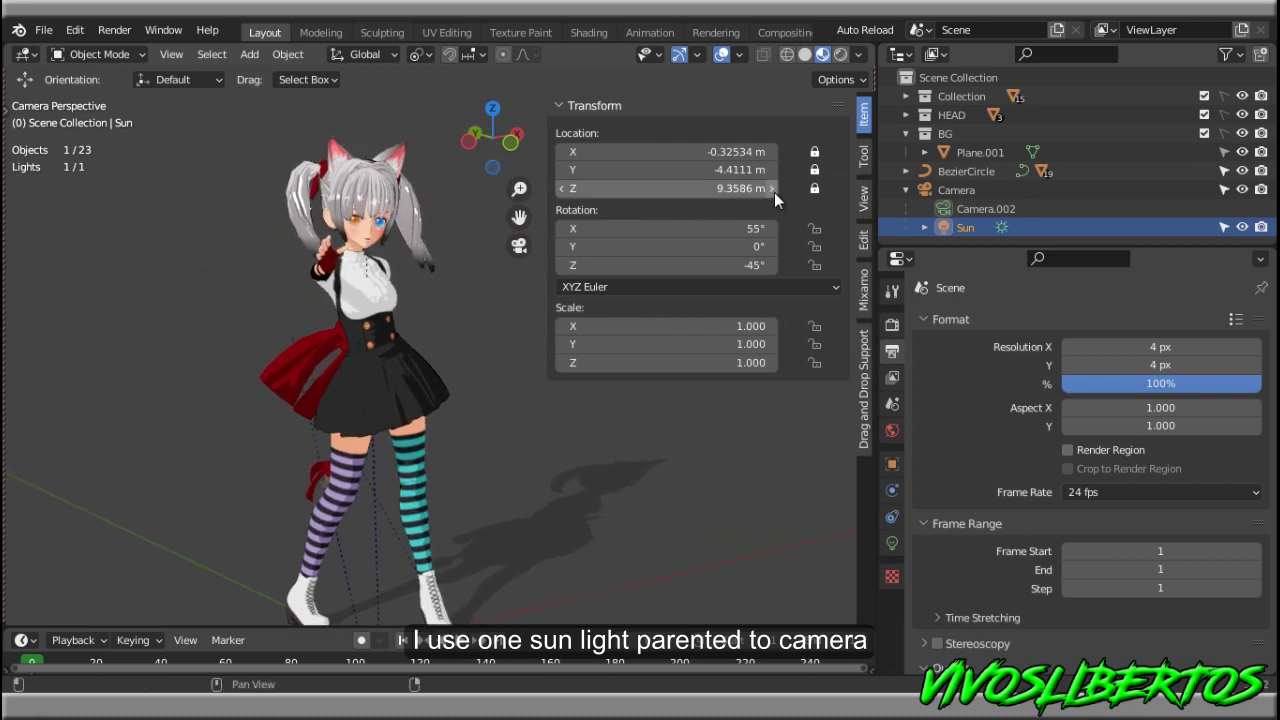
mouse_move(577, 462)
middle_down()
mouse_move(556, 483)
mouse_move(620, 363)
middle_up()
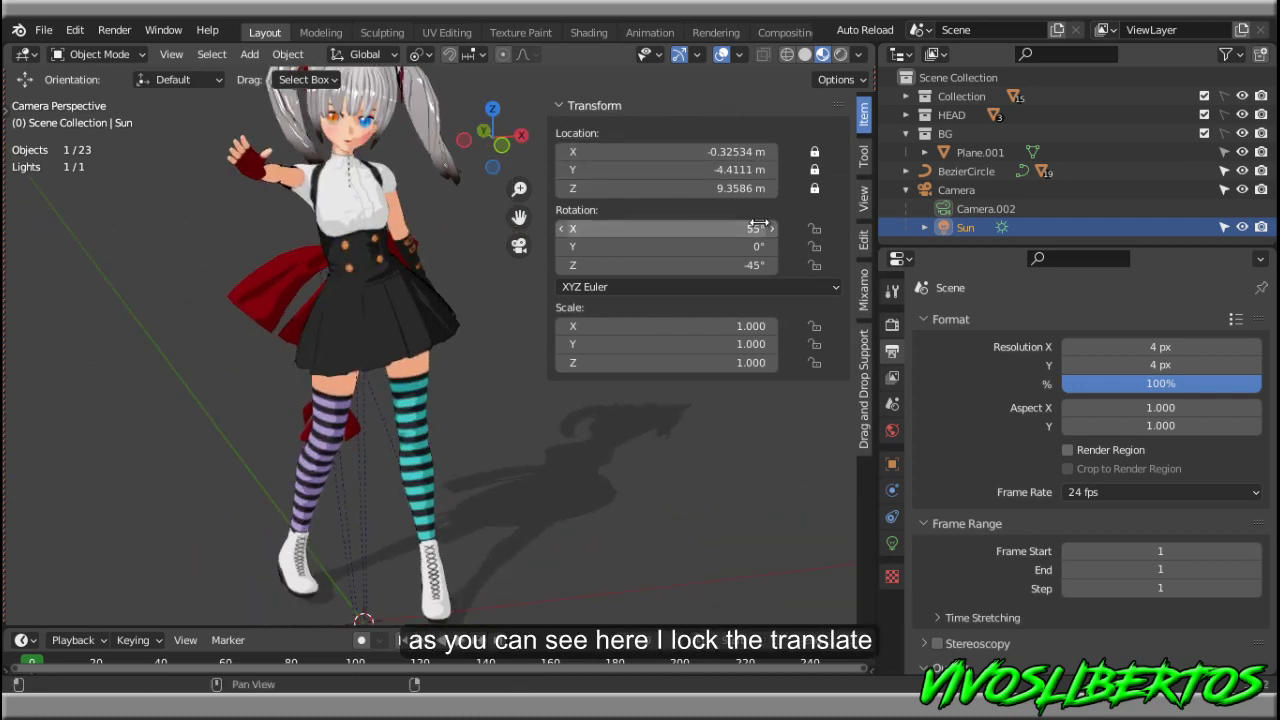
Set the Sun's X rotation to 60° and fine-tune its Y rotation
drag(760, 228, 440, 245)
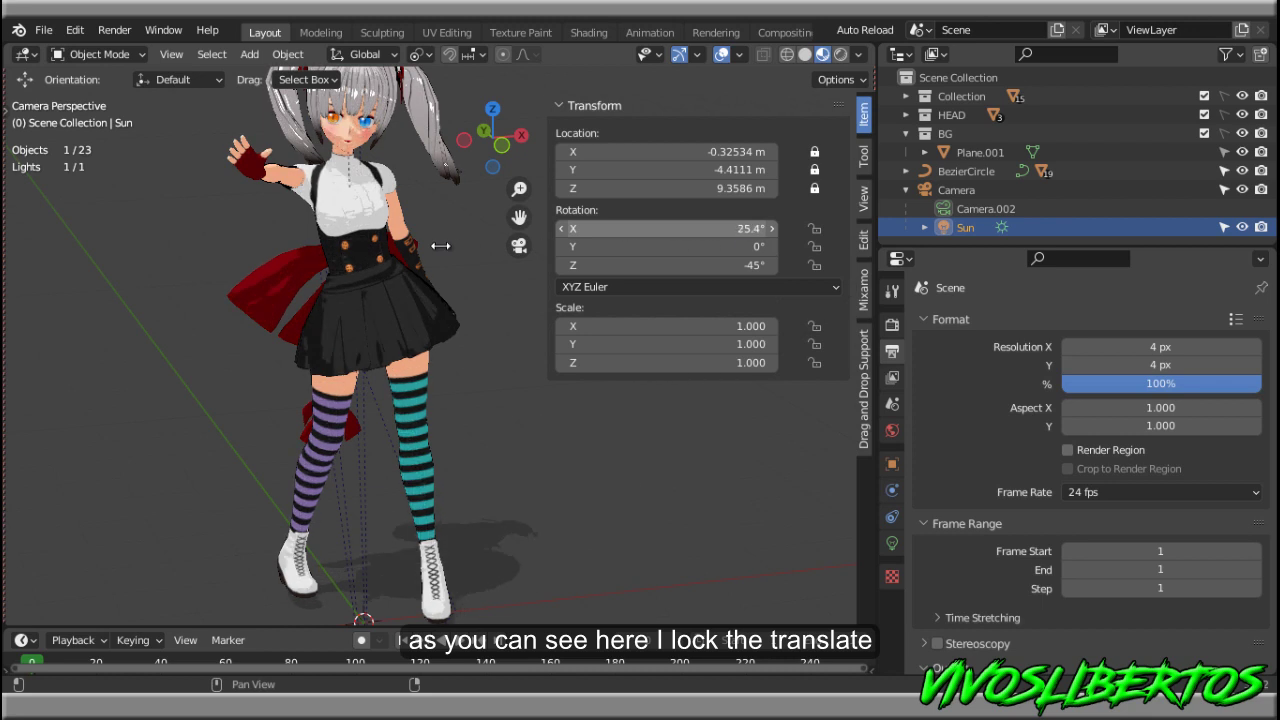
key(BackSpace)
key(BackSpace)
key(BackSpace)
text(60)
key(Return)
mouse_move(710, 246)
mouse_down()
mouse_move(696, 291)
mouse_move(716, 291)
mouse_up()
mouse_move(508, 393)
middle_down()
mouse_move(539, 427)
mouse_move(193, 416)
mouse_move(478, 483)
mouse_move(127, 441)
mouse_move(174, 465)
mouse_move(240, 440)
middle_up()
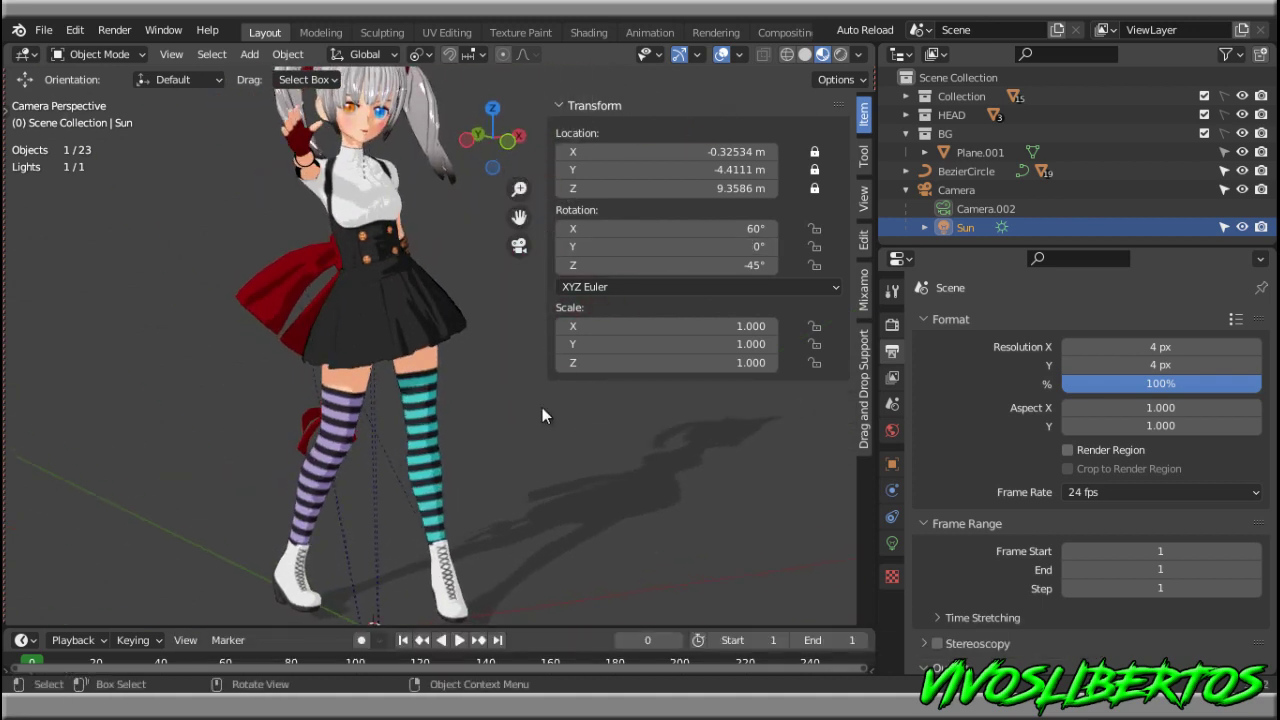
click(544, 440)
key(n)
Toggle Scene World viewport shading on and off, leaving it off
click(858, 54)
click(788, 166)
click(789, 164)
click(786, 166)
click(783, 168)
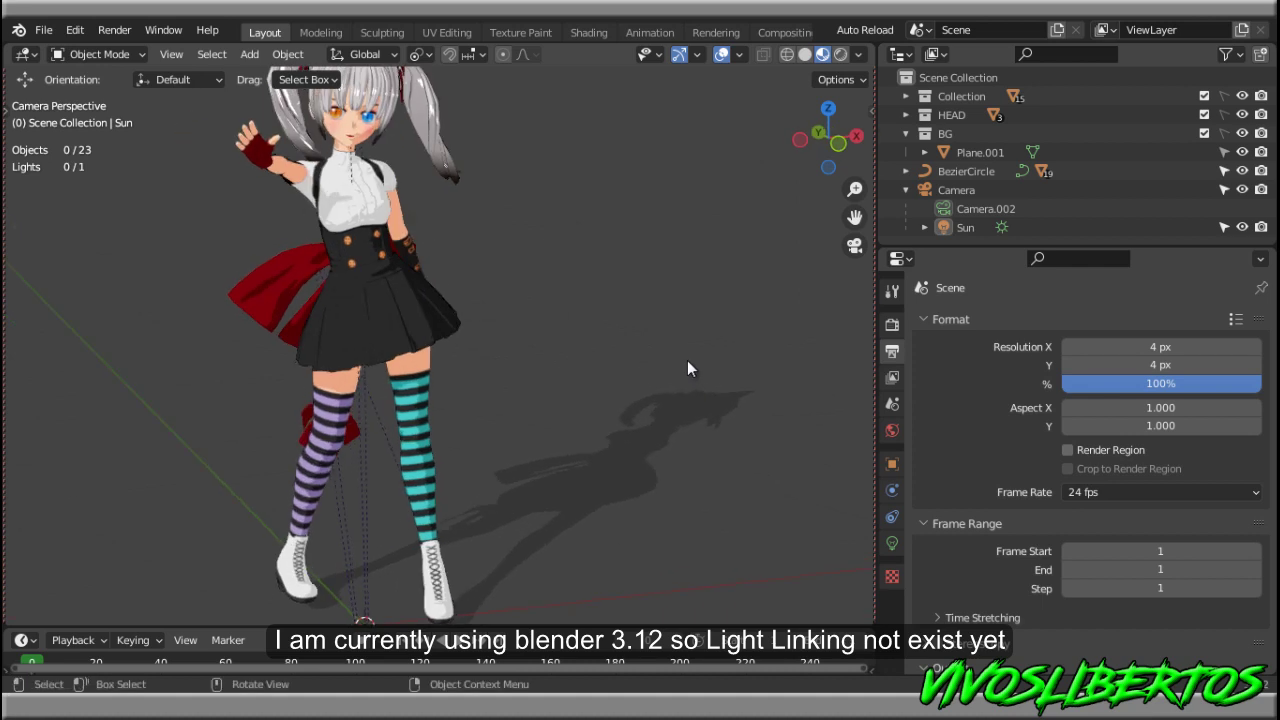
scroll(687, 360, up, 5)
scroll(665, 340, down, 5)
scroll(491, 305, up, 2)
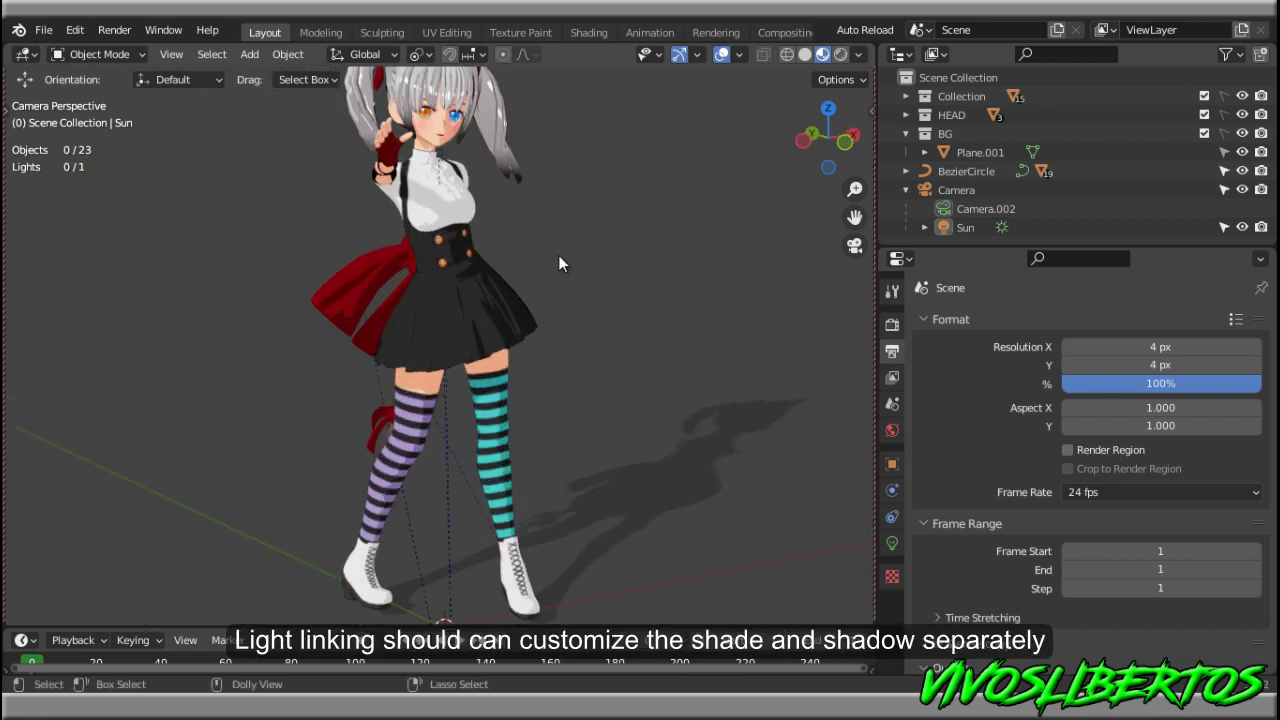
key(grave)
mouse_move(559, 262)
middle_down()
mouse_move(608, 310)
mouse_move(723, 308)
mouse_move(639, 310)
mouse_move(566, 429)
mouse_move(528, 363)
mouse_move(544, 383)
middle_up()
scroll(608, 310, down, 4)
scroll(665, 285, up, 4)
scroll(528, 363, up, 3)
scroll(510, 404, up, 3)
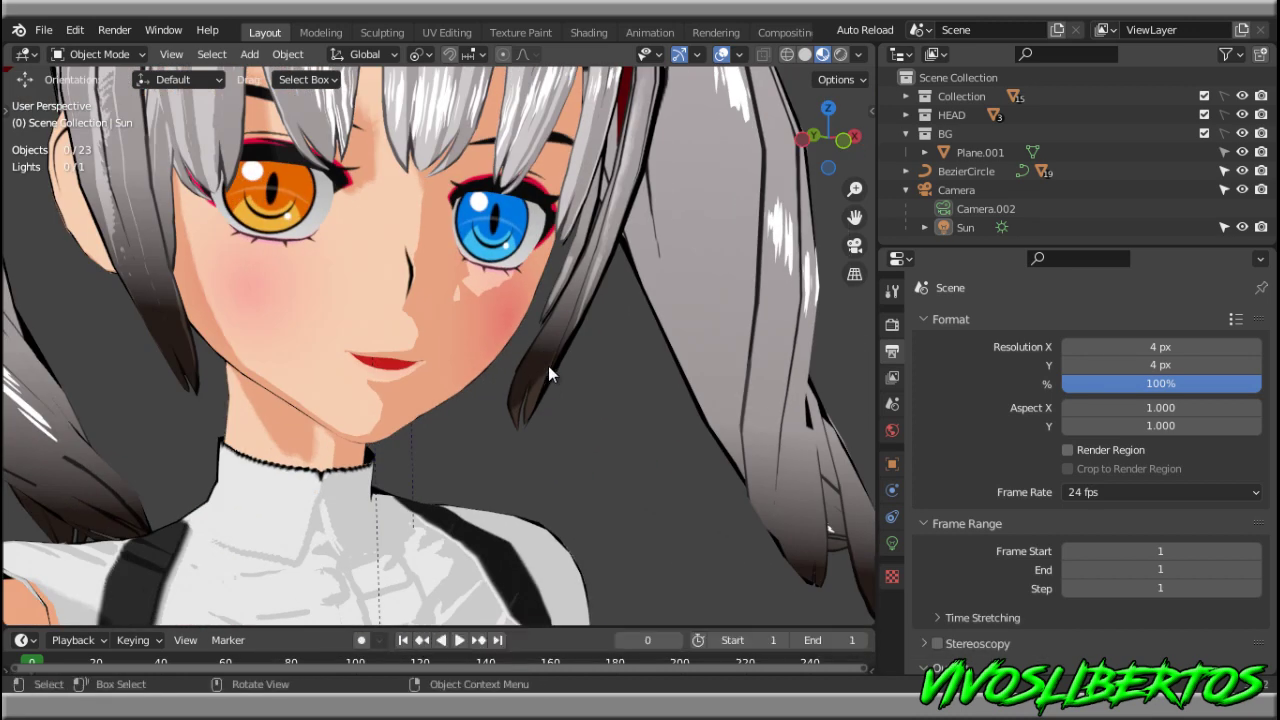
mouse_move(524, 452)
middle_down()
mouse_move(569, 440)
mouse_move(618, 454)
middle_up()
mouse_move(790, 272)
middle_down()
mouse_move(557, 346)
mouse_move(514, 327)
mouse_move(627, 349)
middle_up()
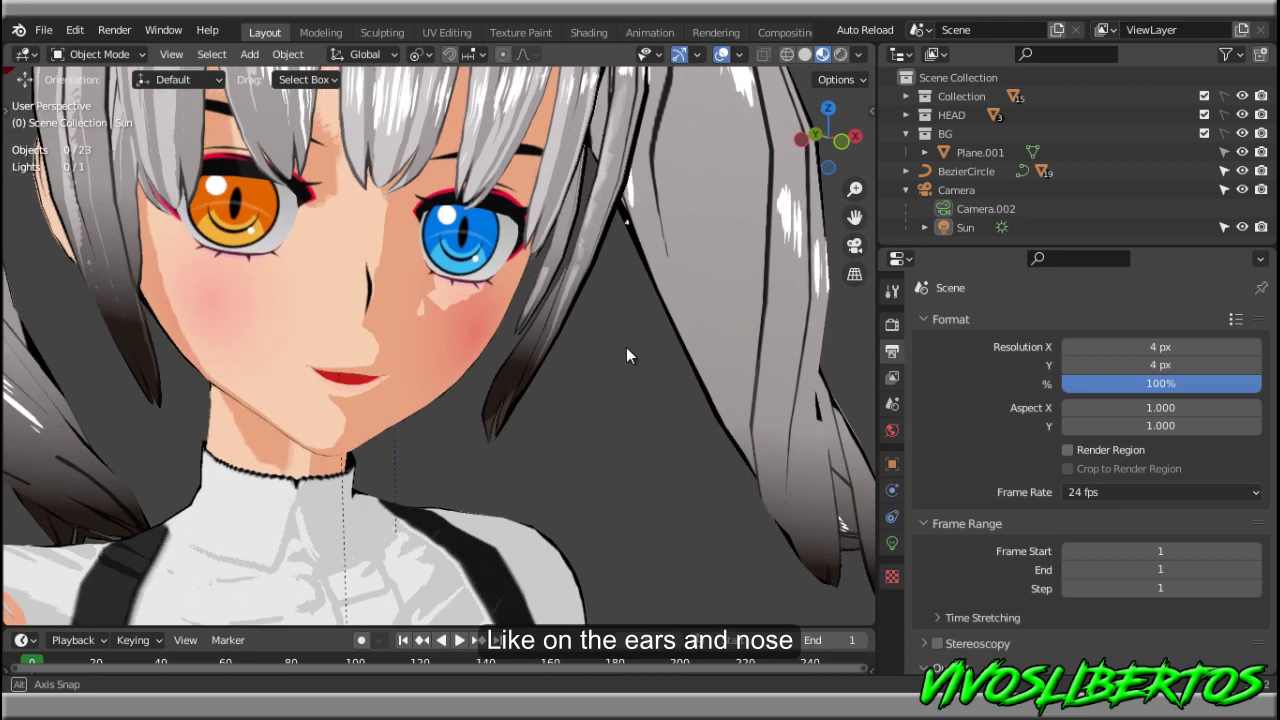
mouse_move(607, 393)
middle_down()
mouse_move(603, 443)
mouse_move(620, 403)
mouse_move(503, 371)
mouse_move(605, 385)
mouse_move(614, 442)
mouse_move(520, 410)
mouse_move(274, 378)
mouse_move(562, 384)
mouse_move(514, 330)
mouse_move(568, 395)
mouse_move(782, 400)
mouse_move(57, 407)
mouse_move(58, 461)
mouse_move(800, 470)
mouse_move(682, 454)
mouse_move(633, 280)
middle_up()
scroll(579, 419, up, 3)
scroll(670, 367, up, 2)
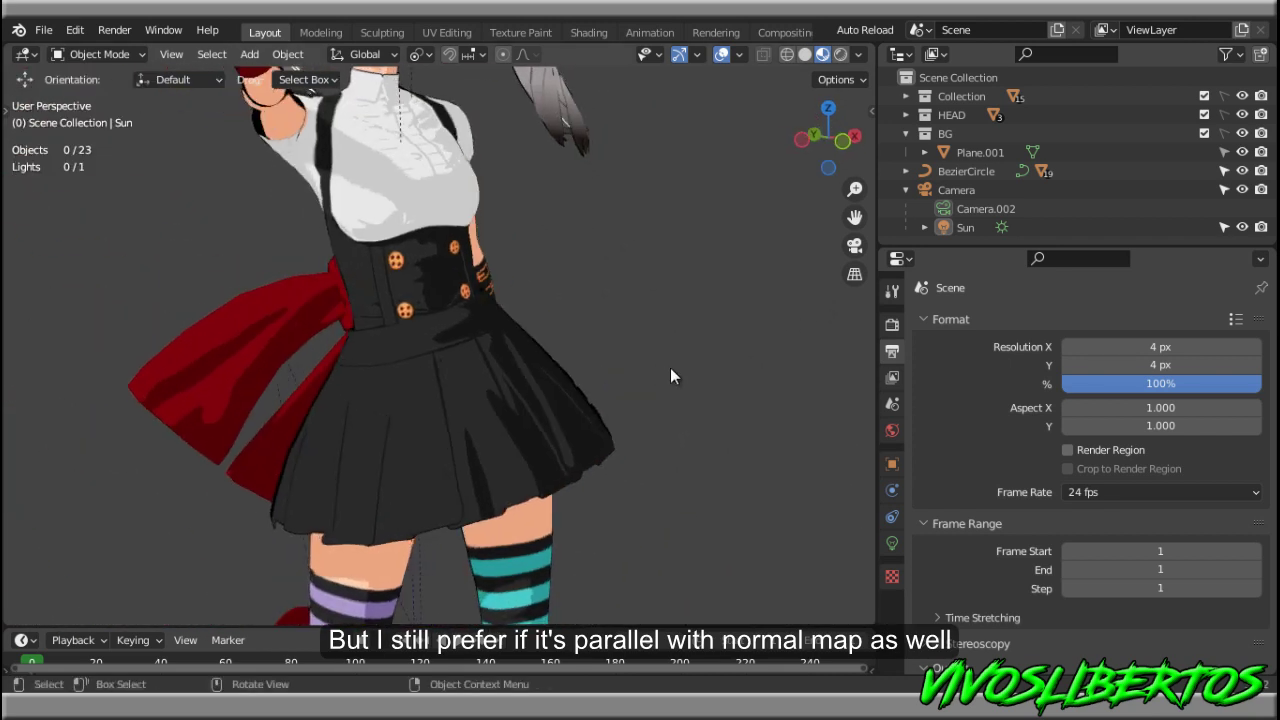
scroll(694, 364, up, 2)
scroll(646, 352, down, 3)
scroll(566, 349, up, 3)
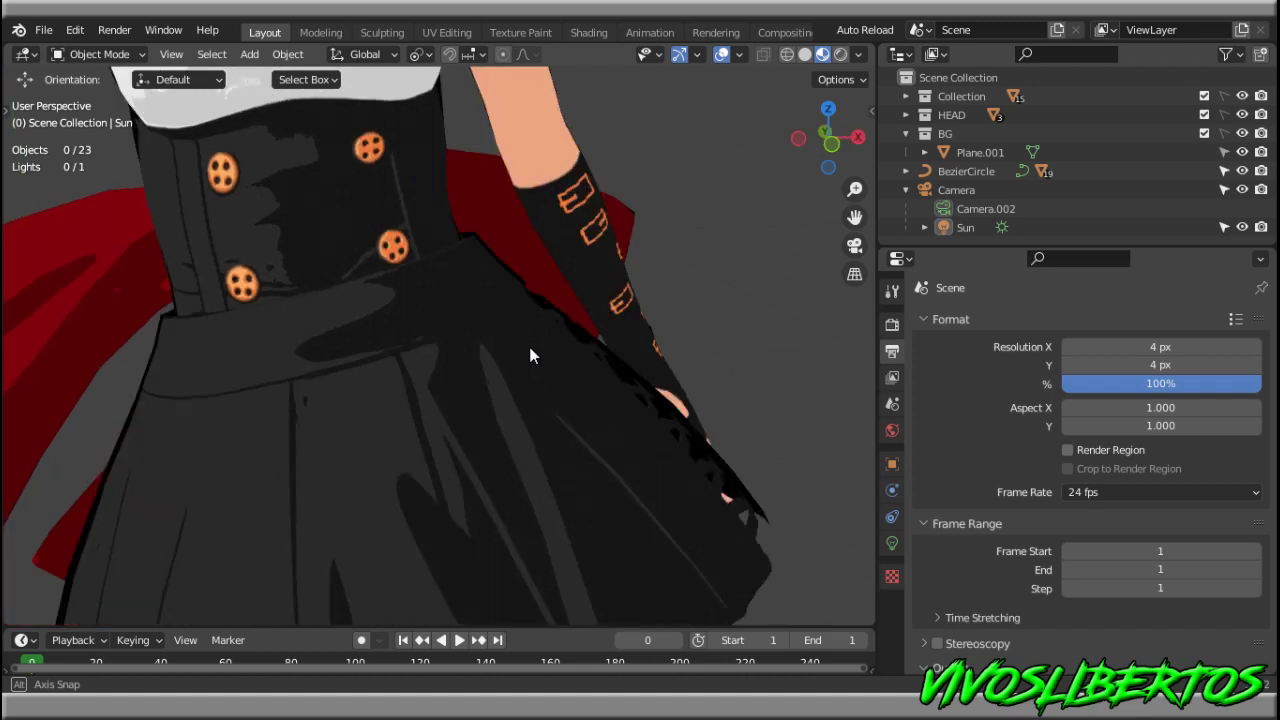
scroll(384, 394, down, 3)
middle_drag(385, 388, 610, 352)
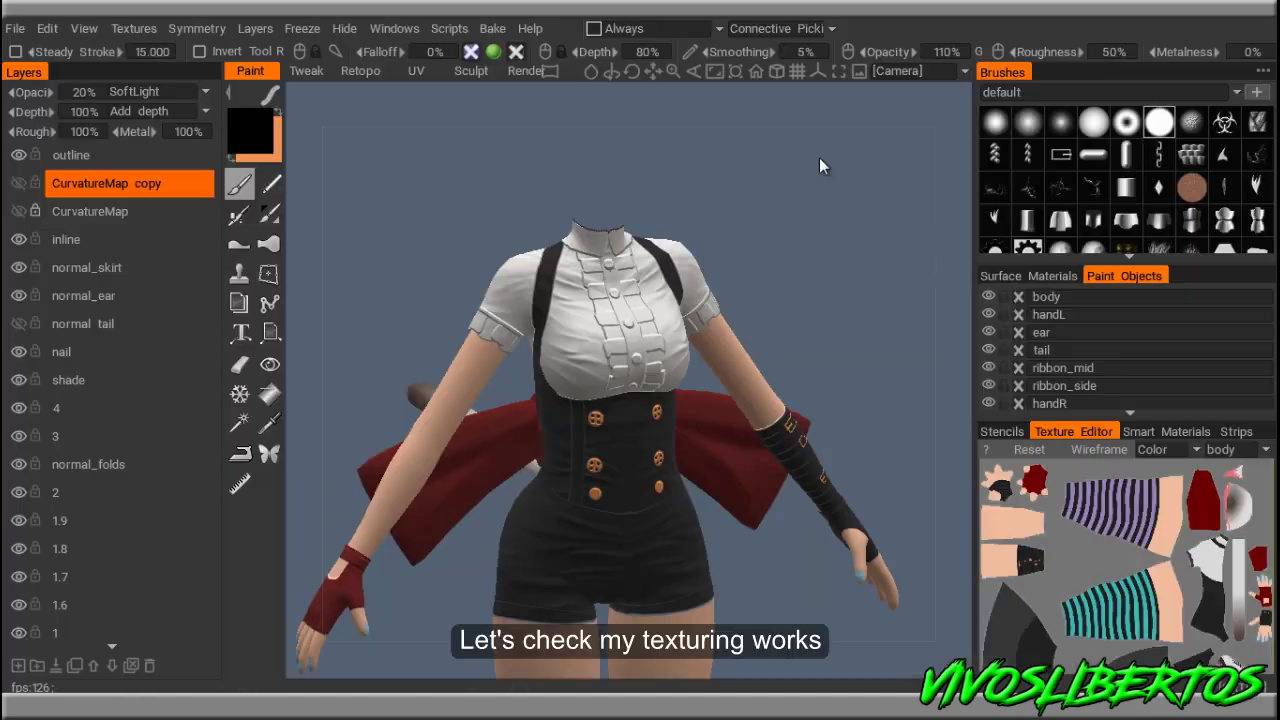
Move the view up to the torso and set the CurvatureMap copy layer to 100% opacity
scroll(805, 240, up, 2)
scroll(830, 400, up, 3)
scroll(870, 435, up, 2)
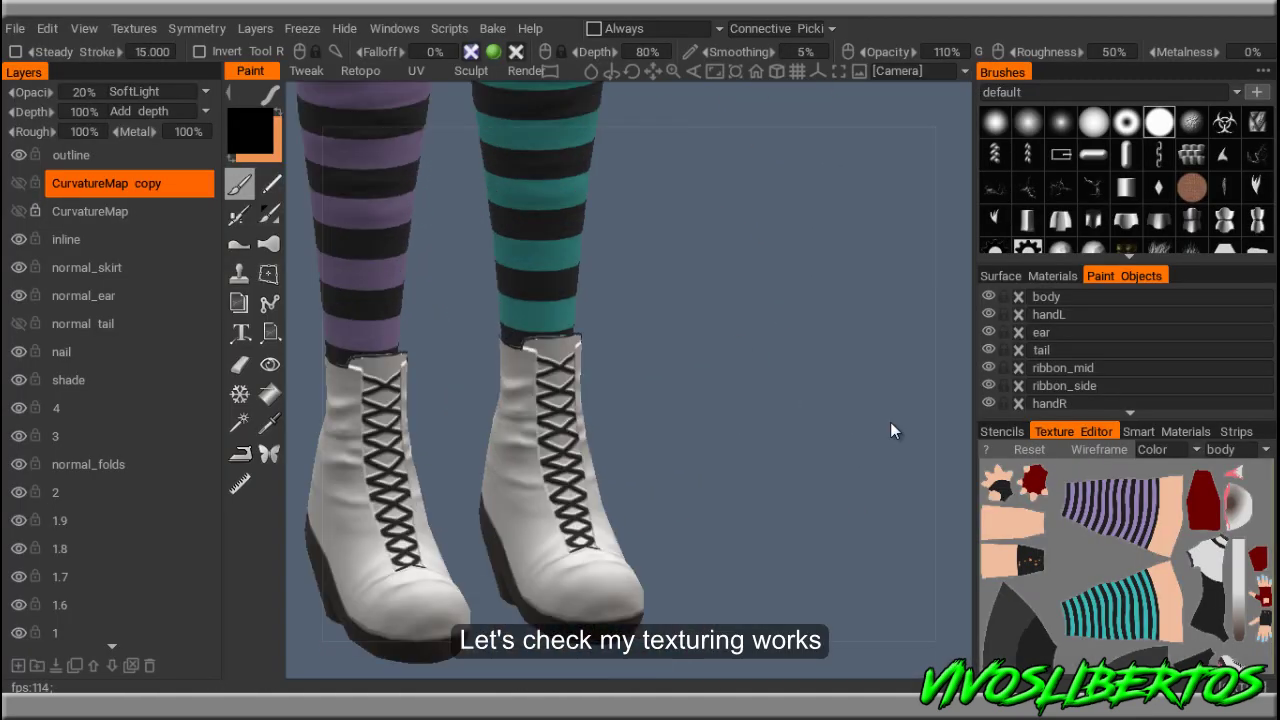
scroll(890, 422, up, 2)
scroll(900, 415, up, 2)
scroll(820, 300, up, 2)
scroll(798, 240, down, 3)
mouse_move(696, 212)
middle_down()
mouse_move(758, 344)
mouse_move(739, 529)
middle_up()
scroll(826, 367, up, 2)
scroll(800, 372, up, 2)
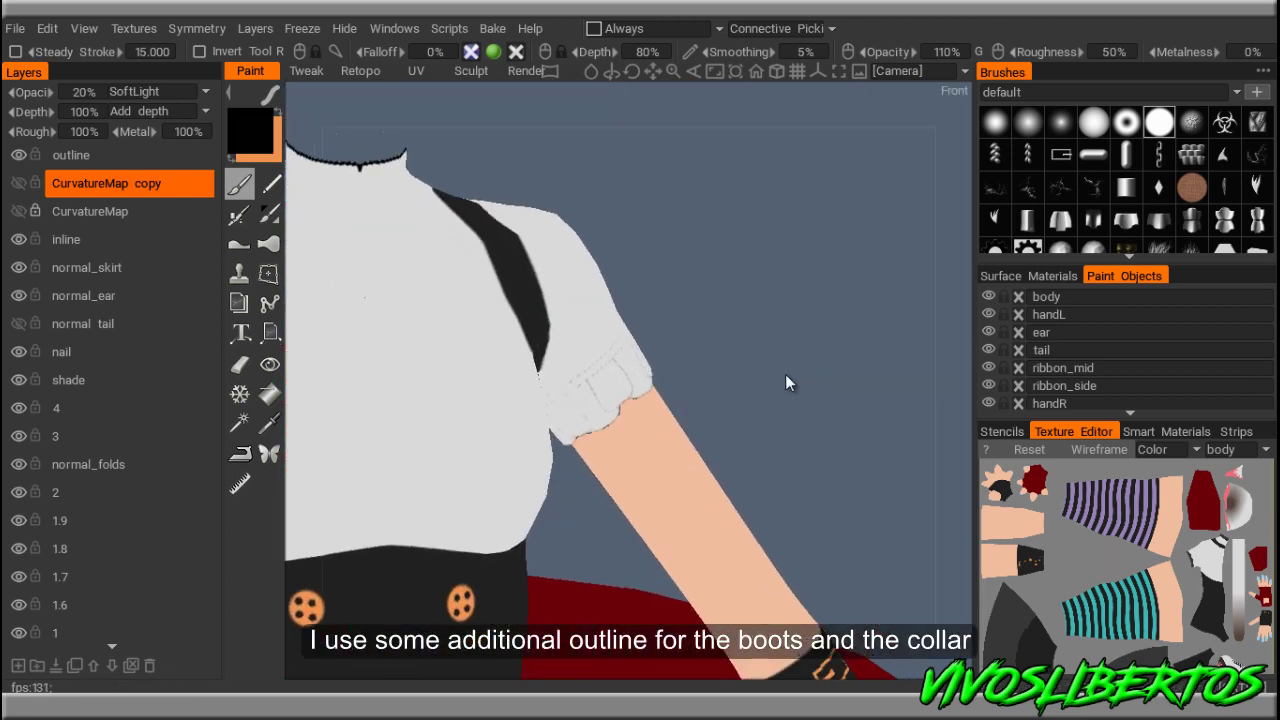
scroll(650, 220, down, 1)
scroll(695, 213, down, 2)
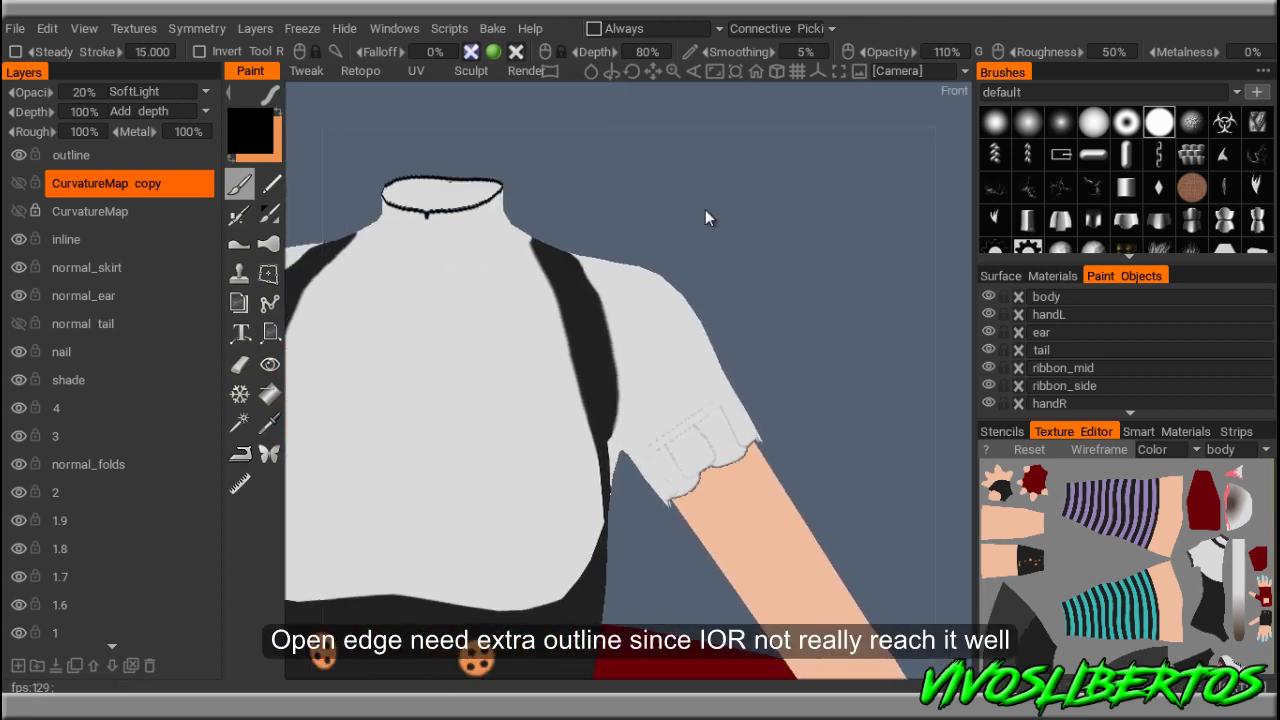
middle_drag(705, 209, 684, 196)
scroll(760, 210, up, 1)
middle_drag(808, 239, 791, 219)
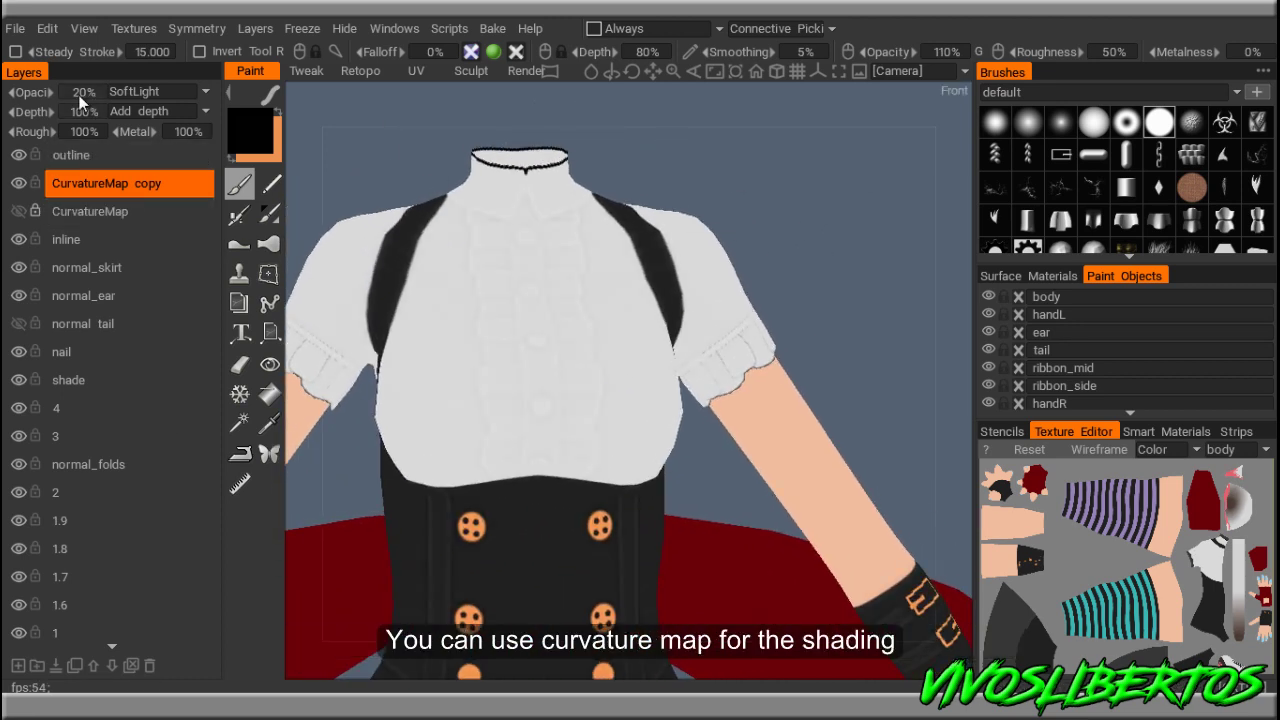
text(100)
key(Return)
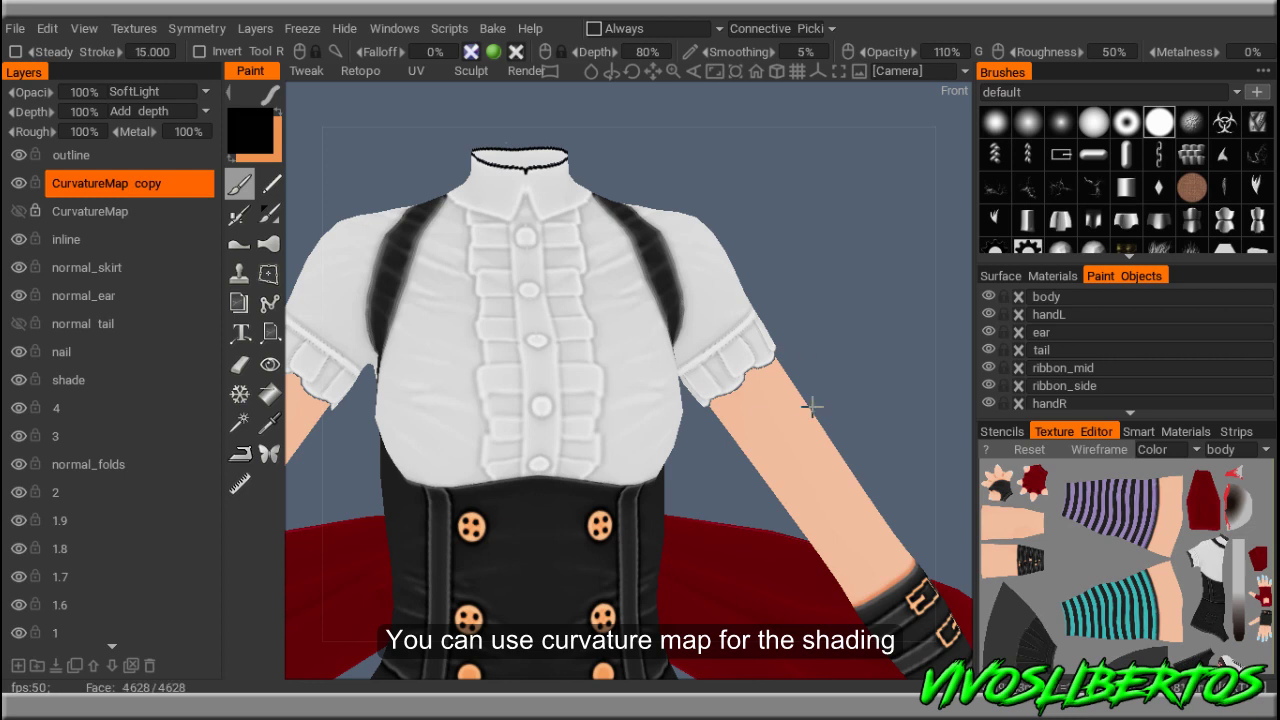
scroll(797, 399, down, 3)
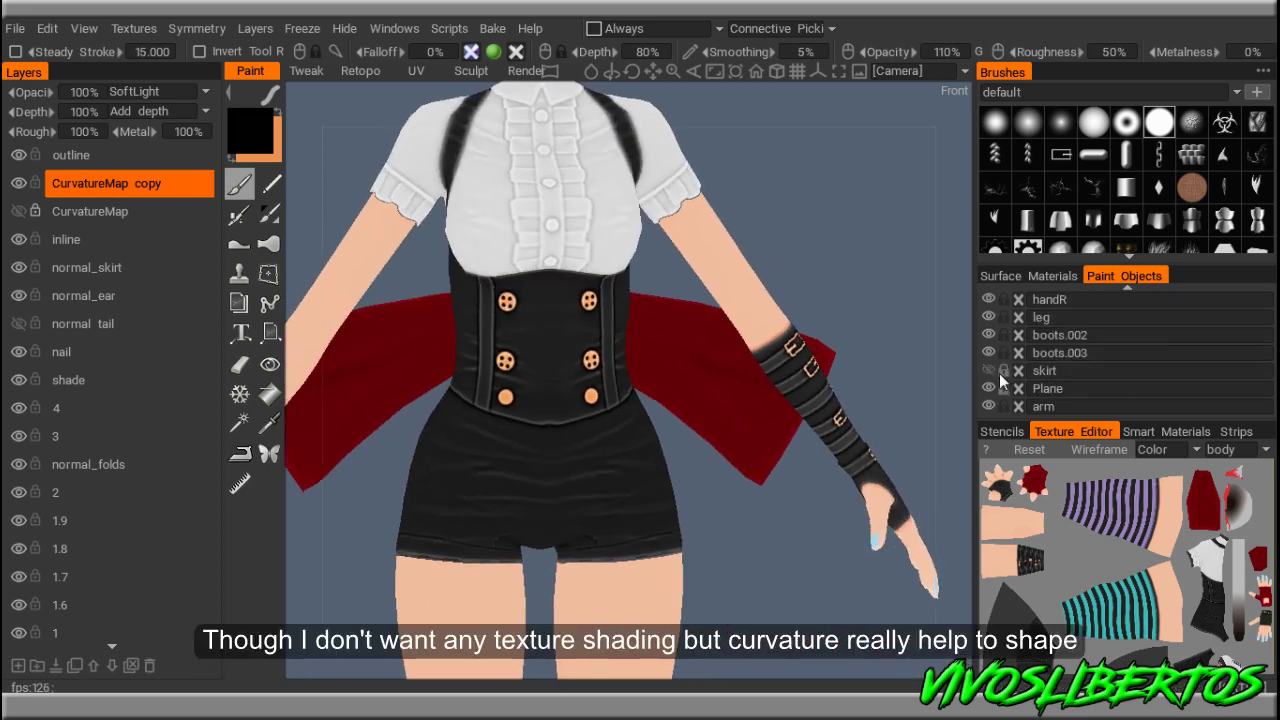
Make the skirt object visible again and orbit to view it from behind
click(985, 371)
middle_drag(651, 270, 497, 273)
scroll(603, 360, up, 3)
mouse_move(600, 360)
middle_down()
mouse_move(766, 309)
mouse_move(669, 380)
mouse_move(817, 388)
mouse_move(616, 364)
mouse_move(700, 370)
middle_up()
scroll(700, 370, up, 3)
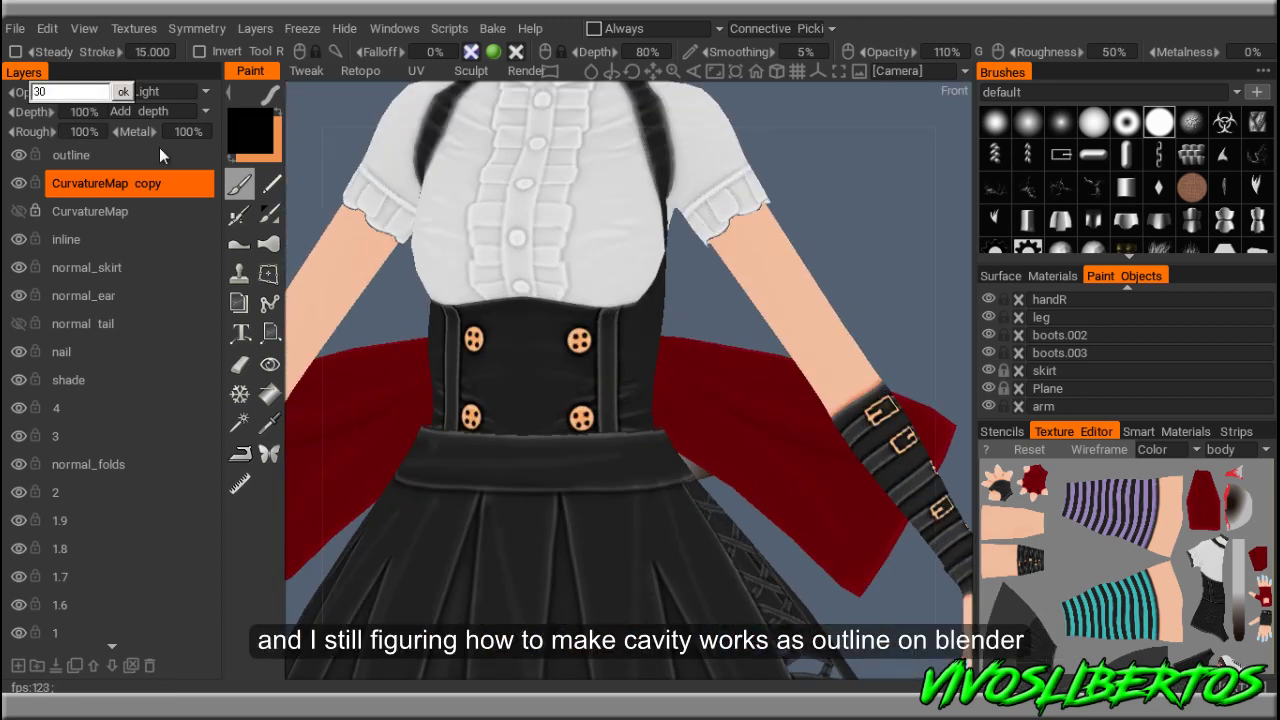
Set the curvature layer to 30% SoftLight opacity and inspect the shirt up close
key(Return)
middle_drag(689, 218, 689, 303)
scroll(720, 350, up, 2)
scroll(757, 396, up, 2)
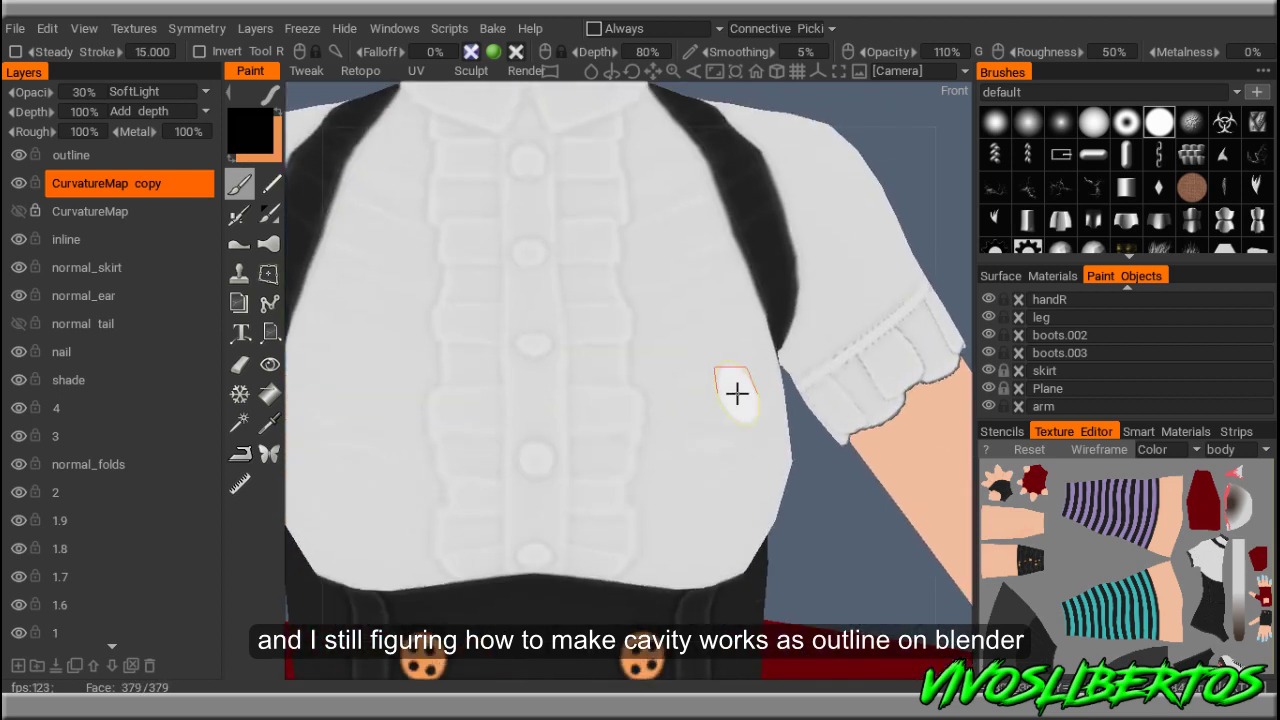
key(Tab)
scroll(760, 390, down, 3)
middle_drag(770, 389, 742, 397)
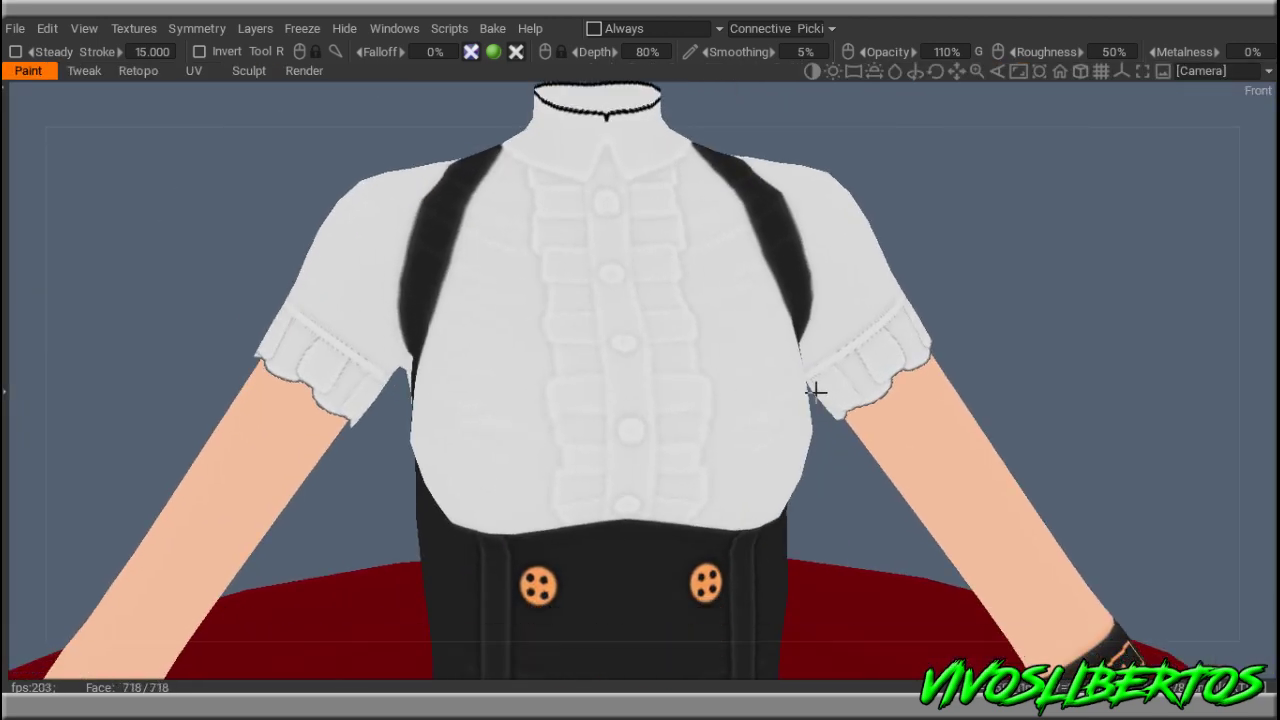
key(Tab)
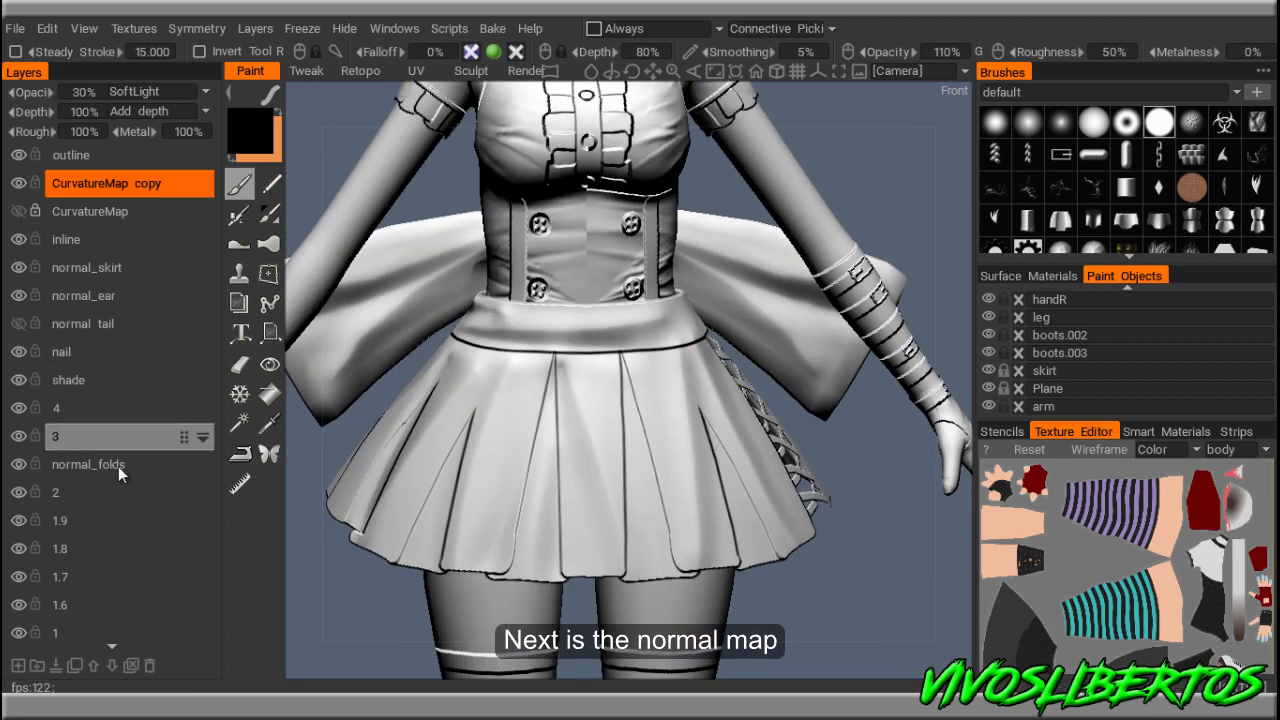
Try a lower Depth on the normal_folds layer, then keep it at 200%
mouse_move(500, 440)
middle_down()
mouse_move(629, 415)
mouse_move(589, 368)
mouse_move(717, 398)
mouse_move(529, 291)
mouse_move(586, 300)
mouse_move(657, 346)
middle_up()
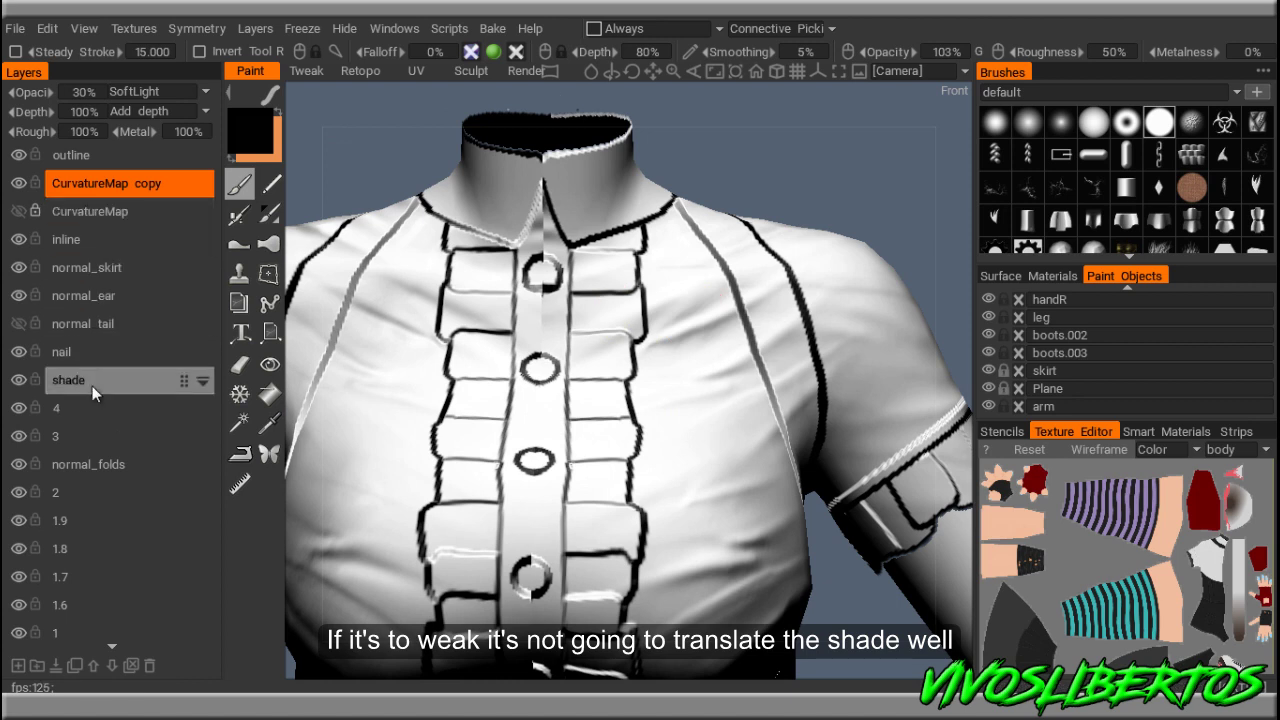
click(140, 464)
text(100)
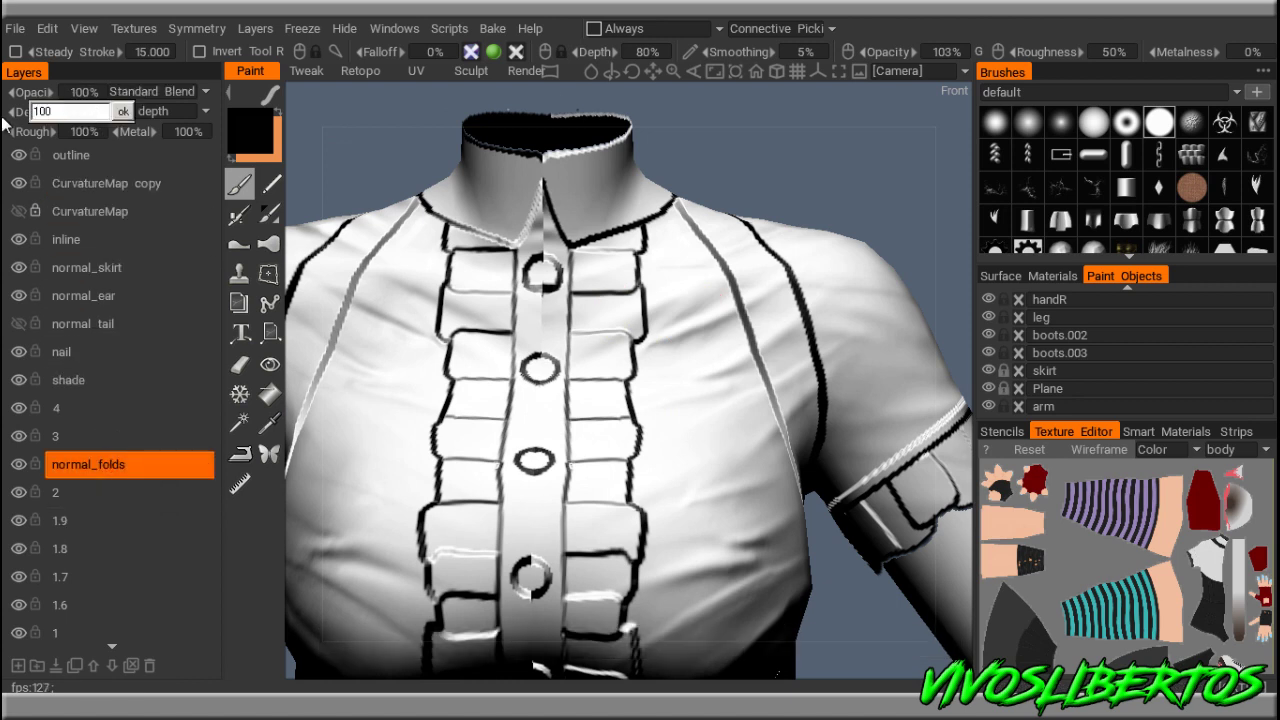
key(Return)
mouse_move(669, 371)
middle_down()
mouse_move(651, 397)
mouse_move(678, 311)
middle_up()
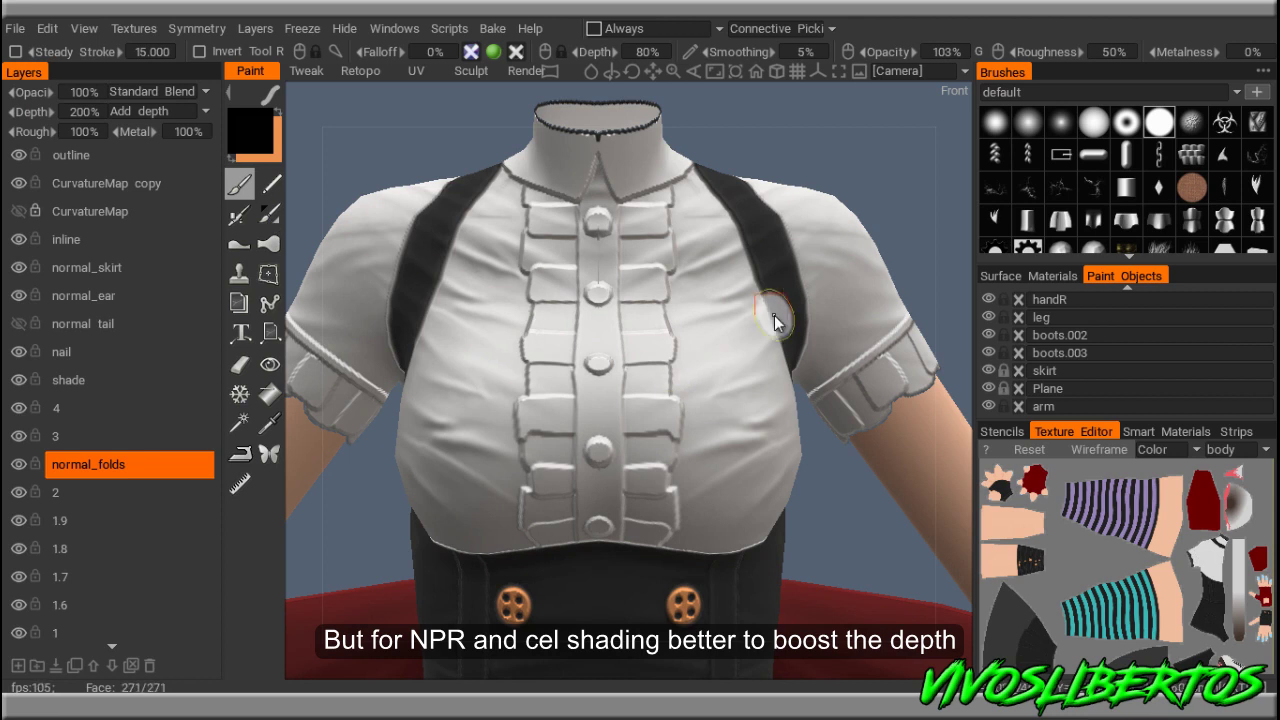
scroll(760, 390, down, 4)
scroll(700, 320, down, 3)
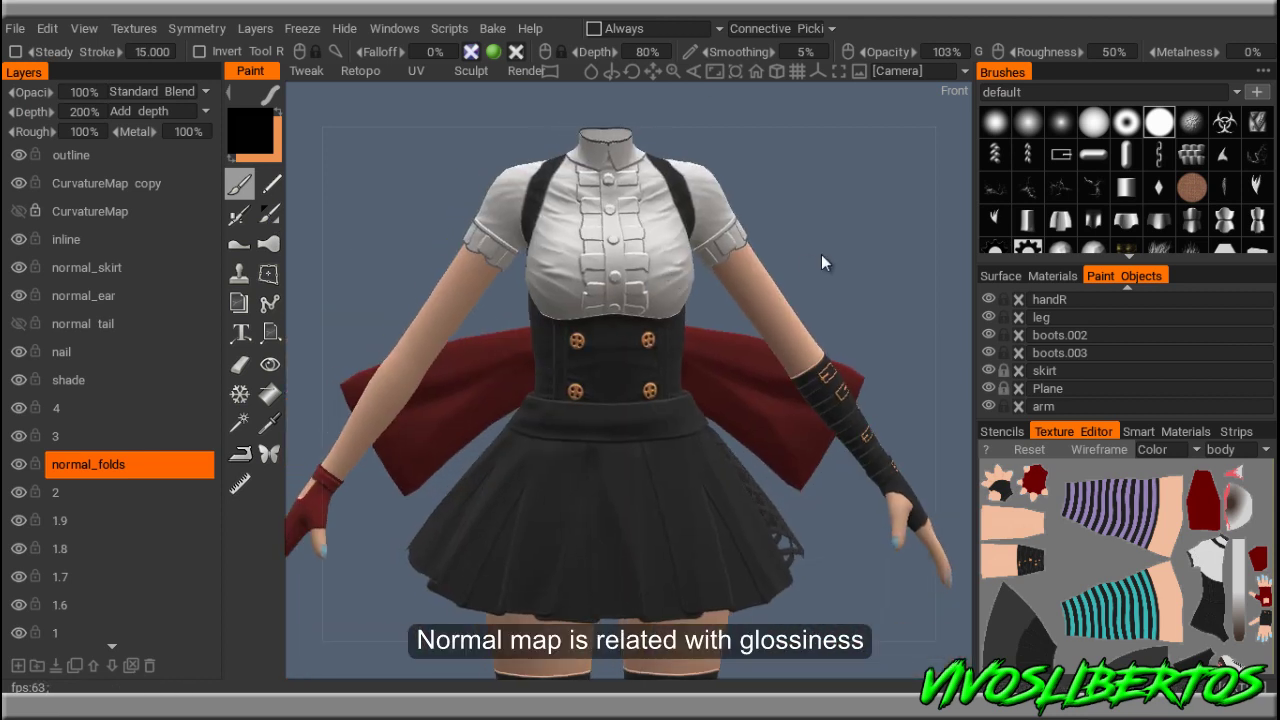
scroll(687, 320, up, 3)
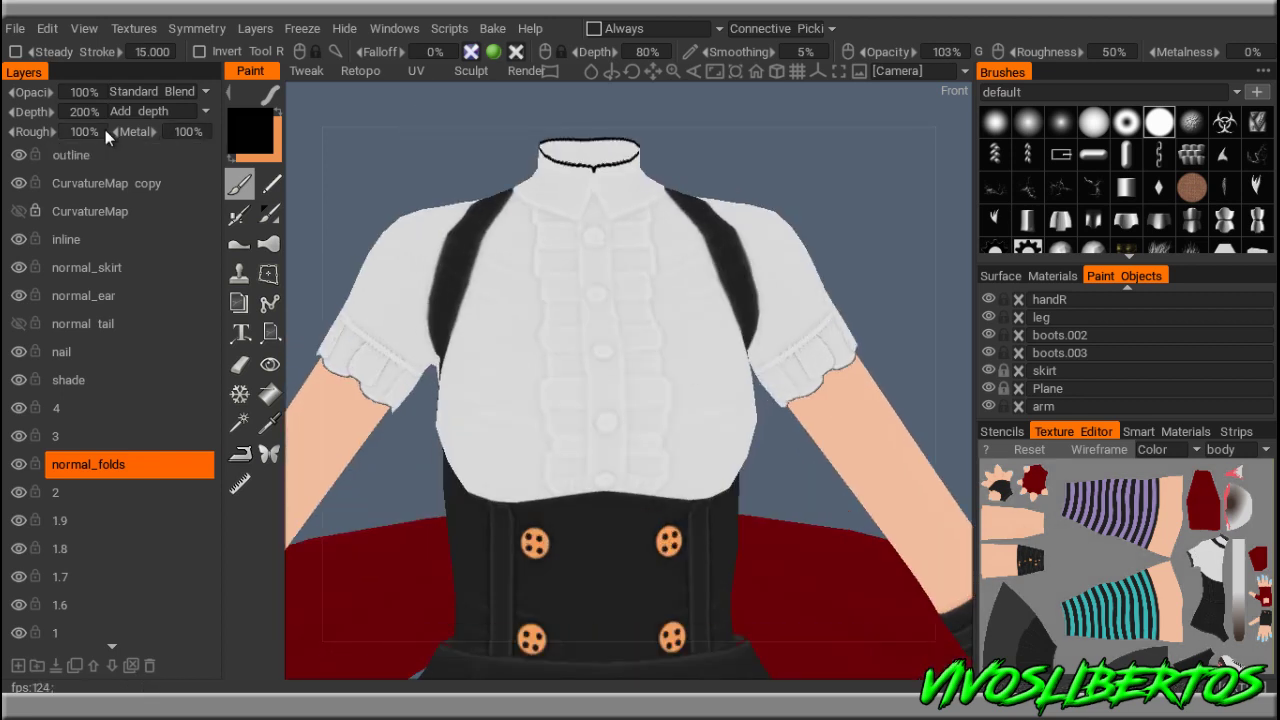
Return to the CurvatureMap copy layer, now at 20% SoftLight
click(141, 188)
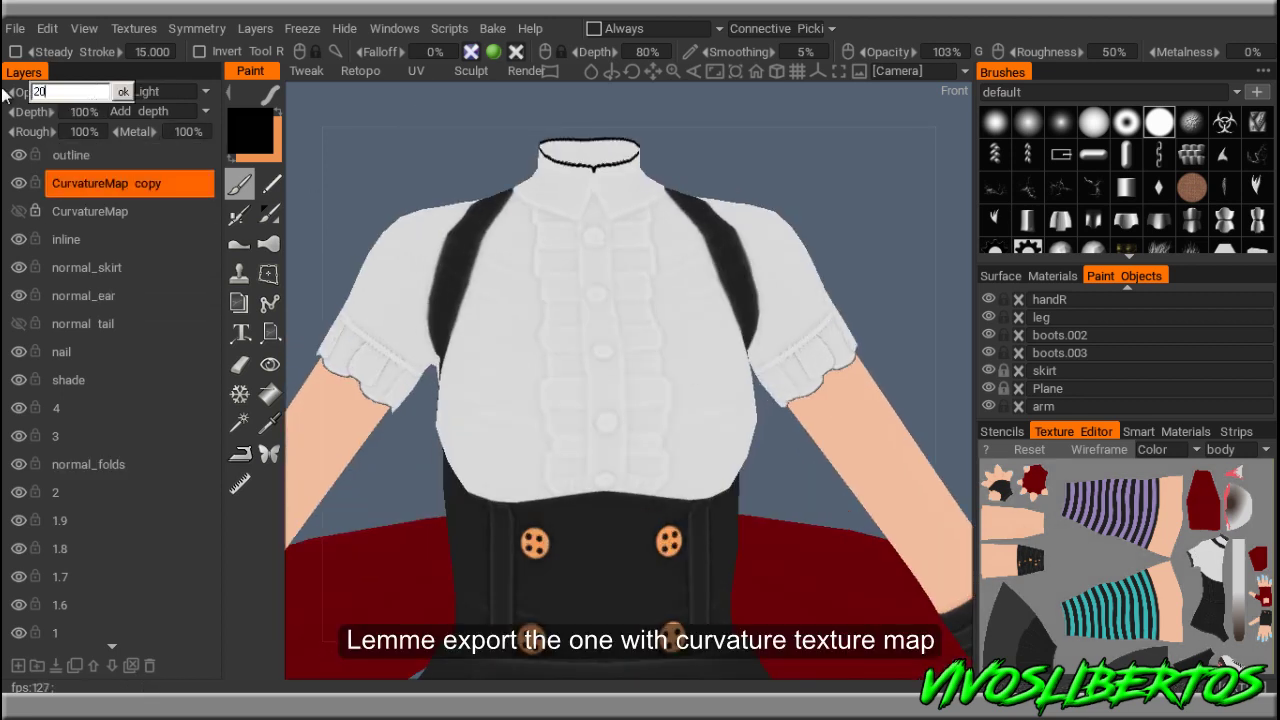
scroll(767, 448, down, 3)
scroll(737, 406, down, 1)
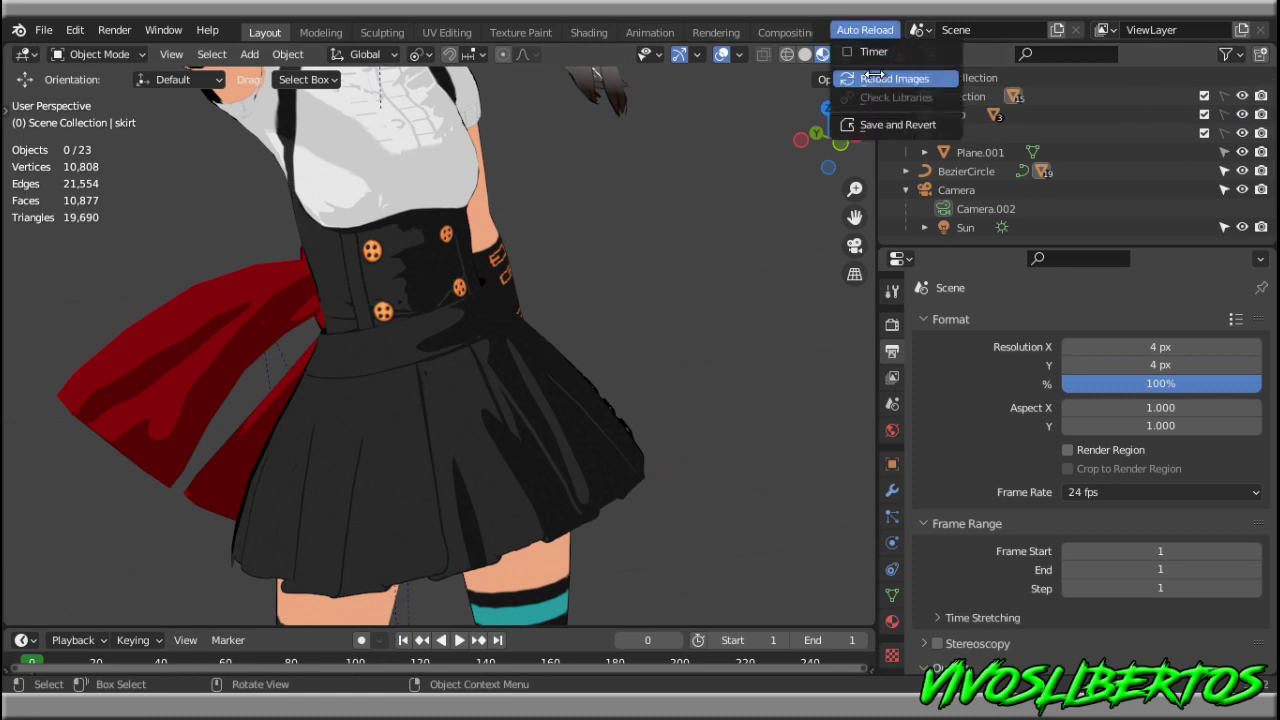
Switch to the scene camera view and zoom in on the waist and buttons
mouse_move(686, 325)
middle_down()
mouse_move(632, 301)
mouse_move(665, 344)
mouse_move(644, 388)
middle_up()
scroll(652, 305, up, 3)
key(KP_0)
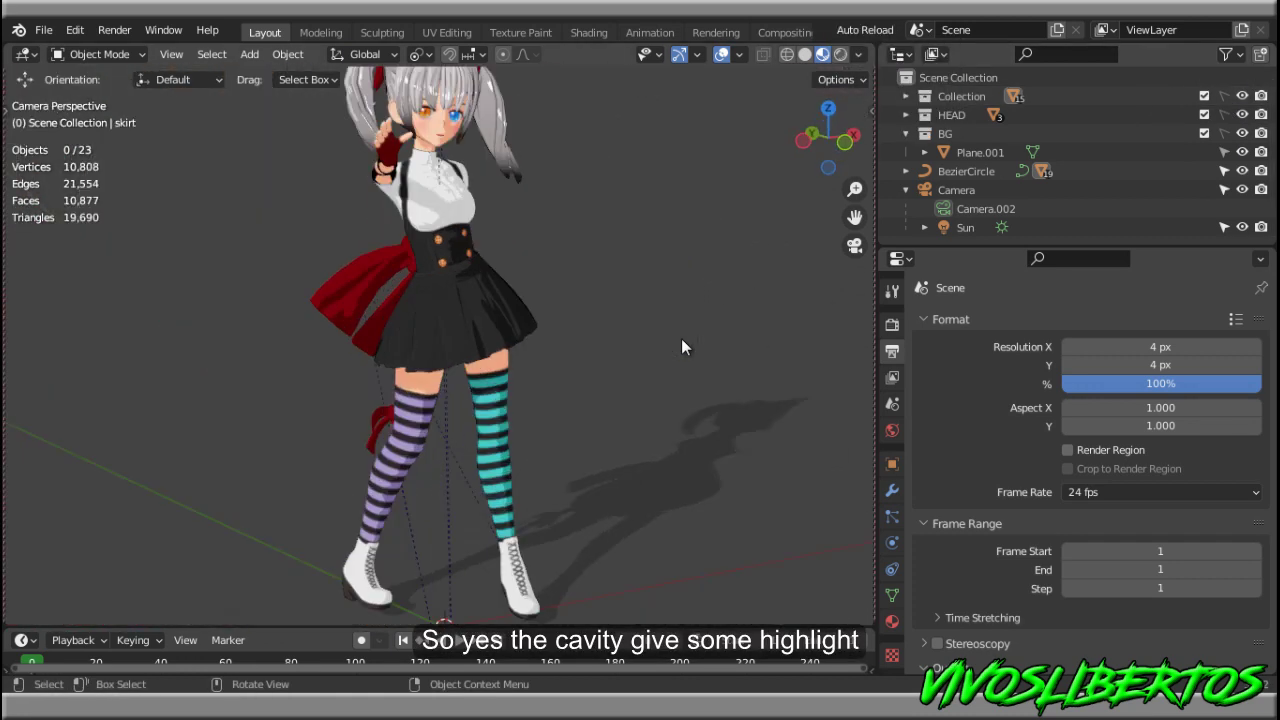
scroll(681, 338, up, 4)
mouse_move(674, 343)
middle_down()
mouse_move(686, 394)
mouse_move(580, 423)
mouse_move(571, 480)
mouse_move(549, 490)
mouse_move(737, 366)
mouse_move(622, 521)
mouse_move(598, 263)
mouse_move(651, 277)
mouse_move(706, 323)
mouse_move(654, 349)
middle_up()
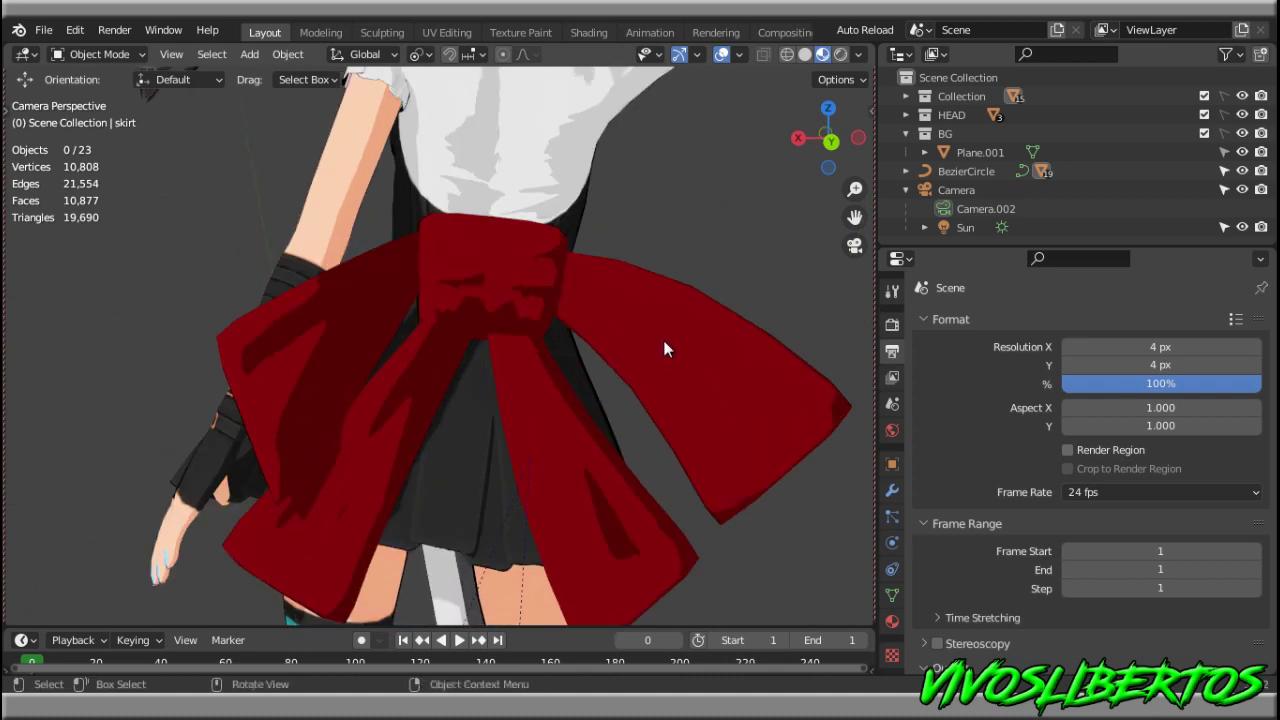
Maximize the 3D view, inspect from sash to near-front view, and check shown object types
key(ctrl+space)
mouse_move(739, 334)
middle_down()
mouse_move(766, 466)
mouse_move(846, 306)
mouse_move(868, 311)
mouse_move(816, 377)
mouse_move(506, 320)
mouse_move(809, 403)
mouse_move(749, 420)
mouse_move(912, 355)
middle_up()
scroll(912, 320, down, 2)
scroll(852, 309, down, 2)
scroll(820, 320, down, 5)
mouse_move(786, 330)
middle_down()
mouse_move(942, 358)
mouse_move(920, 376)
mouse_move(824, 337)
mouse_move(810, 361)
mouse_move(729, 363)
mouse_move(1076, 371)
mouse_move(886, 428)
mouse_move(991, 428)
mouse_move(1101, 475)
mouse_move(754, 303)
mouse_move(829, 377)
mouse_move(797, 359)
mouse_move(806, 348)
middle_up()
scroll(800, 335, up, 4)
scroll(754, 303, down, 5)
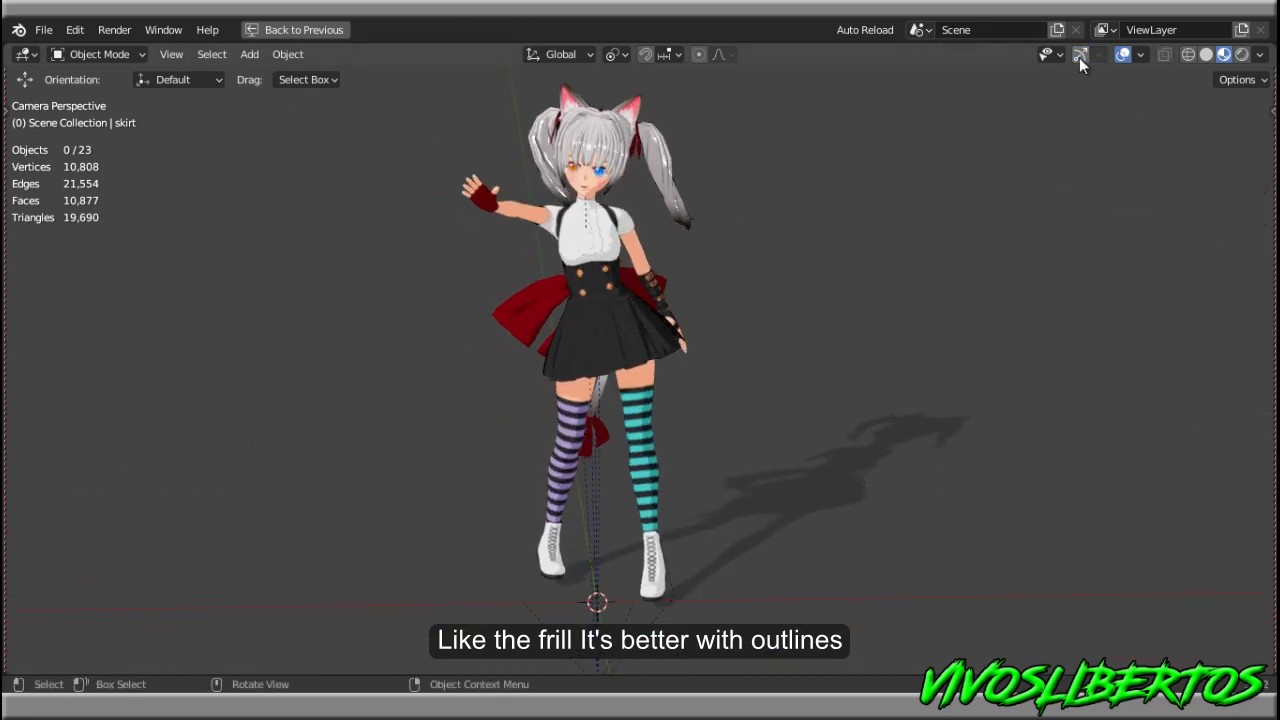
click(1051, 57)
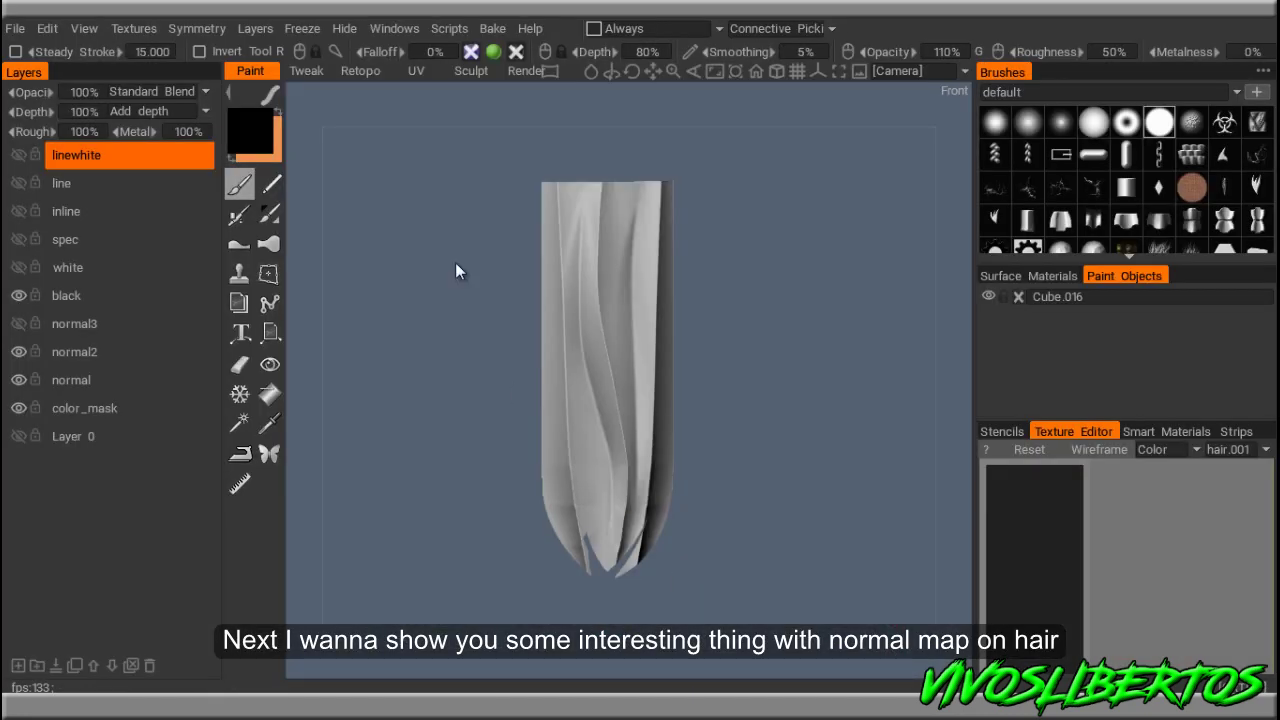
Make the normal3 layer visible and rotate the hair strip to inspect its streaky strands
mouse_move(727, 220)
mouse_down()
mouse_move(795, 325)
mouse_move(813, 322)
mouse_up()
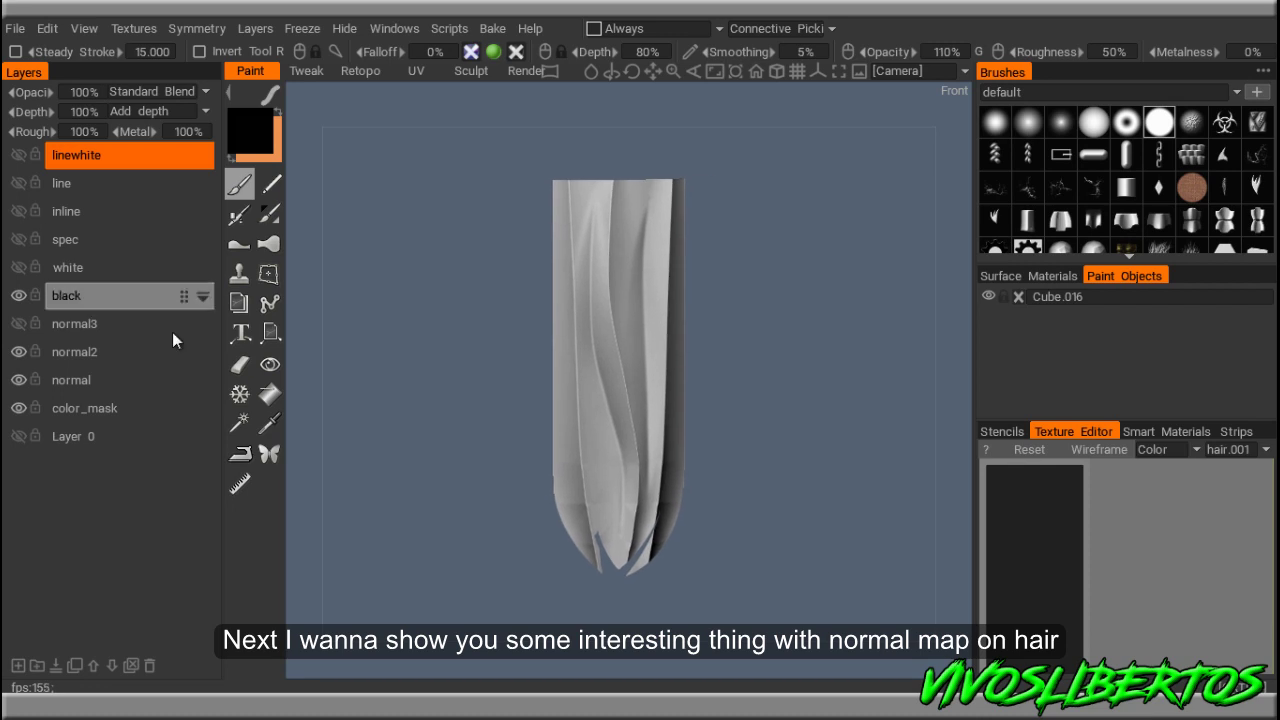
click(18, 326)
mouse_move(837, 387)
mouse_down()
mouse_move(718, 393)
mouse_move(798, 400)
mouse_up()
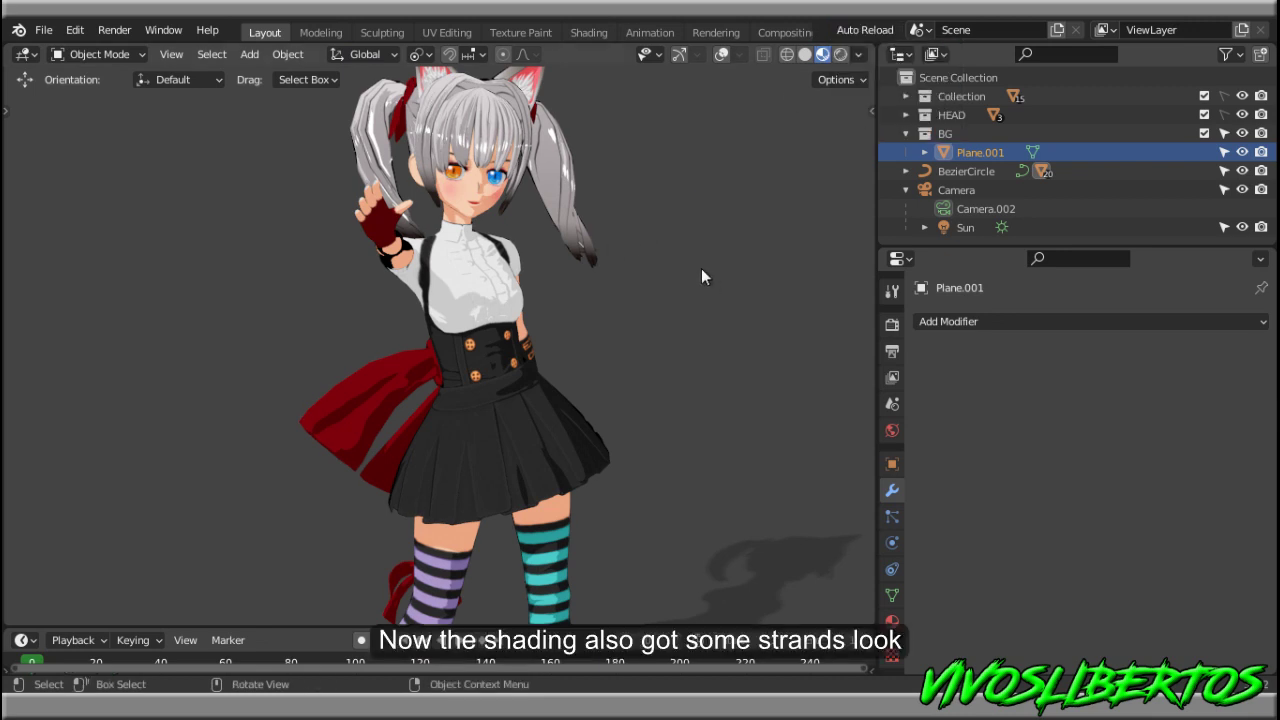
Zoom and orbit to a side profile of the head to inspect the hair shading
scroll(701, 268, up, 1)
scroll(708, 380, up, 3)
scroll(696, 432, up, 3)
scroll(705, 420, up, 2)
scroll(620, 400, down, 1)
scroll(601, 382, down, 2)
mouse_move(605, 375)
middle_down()
mouse_move(631, 341)
mouse_move(702, 343)
mouse_move(511, 356)
mouse_move(785, 336)
mouse_move(521, 334)
mouse_move(496, 367)
mouse_move(708, 352)
mouse_move(473, 338)
mouse_move(622, 328)
mouse_move(540, 400)
mouse_move(604, 340)
mouse_move(540, 340)
mouse_move(668, 337)
middle_up()
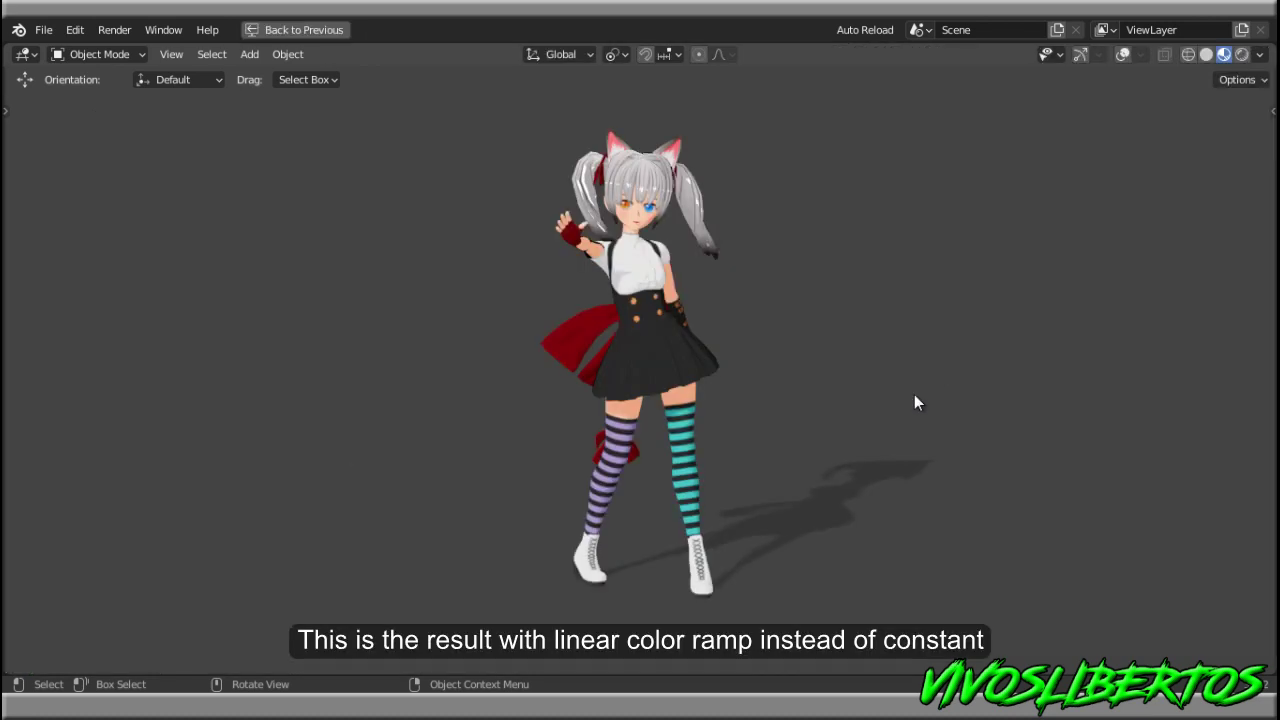
scroll(915, 394, up, 3)
Orbit to a low front angle and zoom to inspect the full character
mouse_move(916, 395)
middle_down()
mouse_move(797, 323)
mouse_move(677, 380)
mouse_move(703, 480)
mouse_move(677, 403)
mouse_move(400, 371)
middle_up()
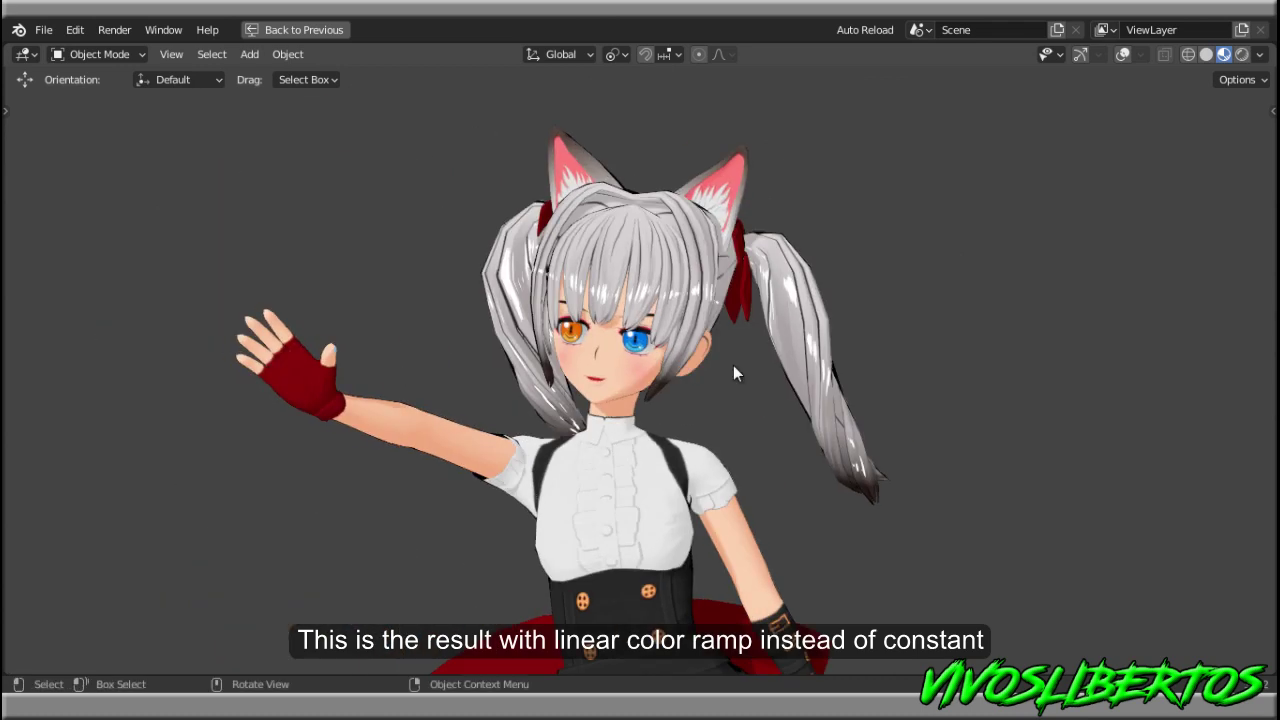
scroll(400, 371, up, 3)
scroll(786, 443, up, 3)
scroll(866, 450, up, 2)
scroll(647, 413, down, 5)
mouse_move(647, 413)
middle_down()
mouse_move(677, 406)
mouse_move(612, 436)
mouse_move(590, 428)
mouse_move(1138, 410)
mouse_move(678, 385)
mouse_move(606, 275)
mouse_move(938, 370)
mouse_move(721, 304)
mouse_move(749, 430)
mouse_move(807, 487)
mouse_move(877, 468)
mouse_move(896, 439)
mouse_move(650, 437)
mouse_move(830, 289)
mouse_move(748, 301)
mouse_move(737, 366)
mouse_move(668, 376)
mouse_move(820, 374)
mouse_move(573, 332)
mouse_move(980, 355)
mouse_move(737, 366)
mouse_move(720, 406)
mouse_move(657, 337)
mouse_move(793, 337)
middle_up()
scroll(589, 425, down, 3)
scroll(721, 304, up, 2)
scroll(721, 304, up, 3)
scroll(840, 437, down, 2)
scroll(831, 352, up, 3)
scroll(793, 337, down, 5)
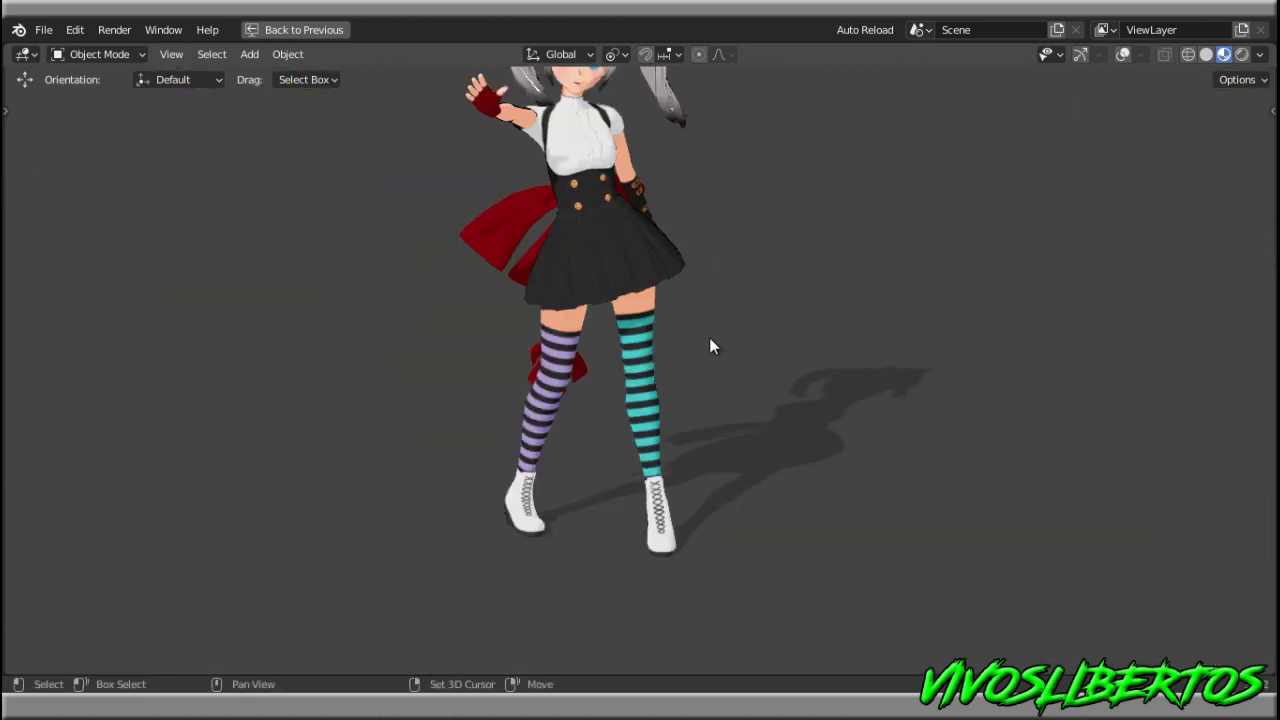
scroll(850, 390, up, 3)
scroll(852, 439, up, 4)
shift+scroll(885, 316, up, 3)
shift+scroll(876, 437, up, 3)
scroll(867, 487, up, 2)
mouse_move(867, 487)
middle_down()
mouse_move(960, 476)
mouse_move(988, 359)
middle_up()
scroll(989, 346, up, 4)
mouse_move(1042, 454)
middle_down()
mouse_move(863, 458)
mouse_move(823, 478)
mouse_move(990, 425)
mouse_move(918, 465)
mouse_move(868, 474)
mouse_move(570, 467)
mouse_move(636, 440)
mouse_move(878, 391)
mouse_move(865, 439)
middle_up()
scroll(863, 458, down, 3)
scroll(862, 453, down, 4)
scroll(995, 430, up, 4)
scroll(999, 432, up, 2)
scroll(636, 440, down, 4)
mouse_move(904, 447)
middle_down()
mouse_move(1169, 489)
mouse_move(921, 491)
middle_up()
scroll(921, 491, down, 3)
mouse_move(921, 535)
middle_down()
mouse_move(831, 423)
mouse_move(903, 393)
mouse_move(760, 414)
mouse_move(429, 414)
mouse_move(905, 403)
mouse_move(665, 398)
mouse_move(815, 351)
mouse_move(869, 378)
mouse_move(877, 403)
middle_up()
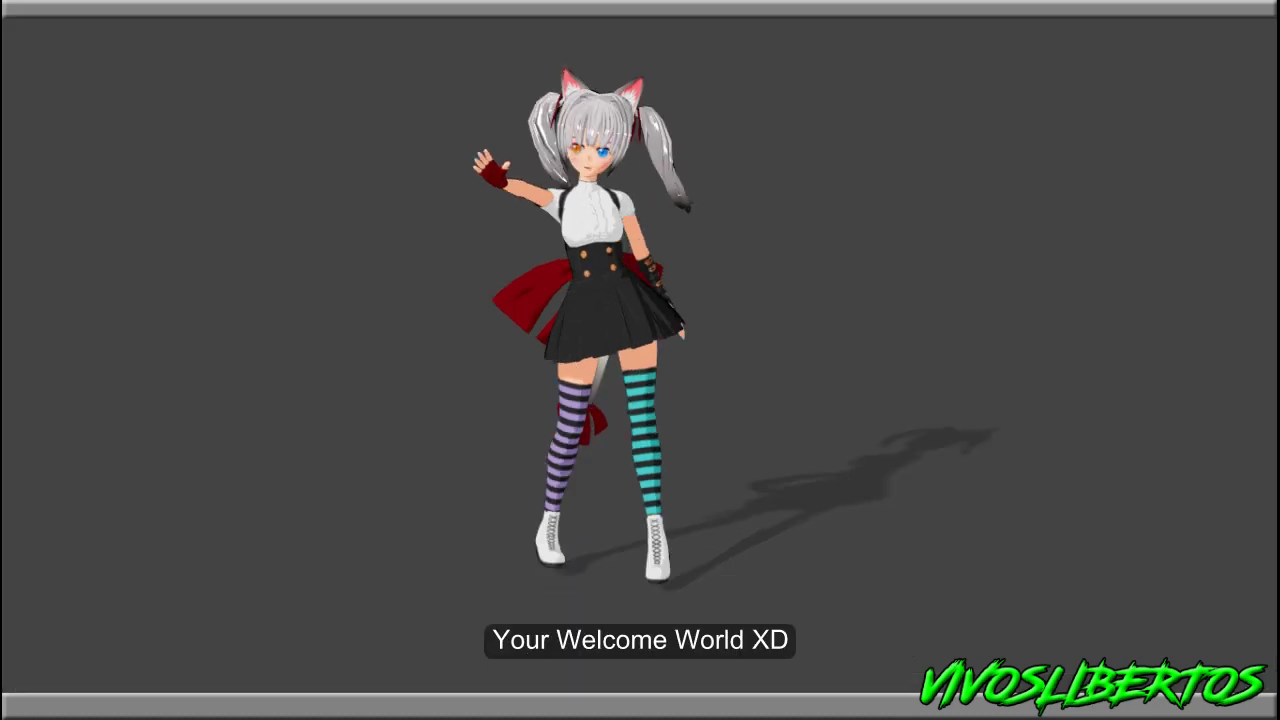